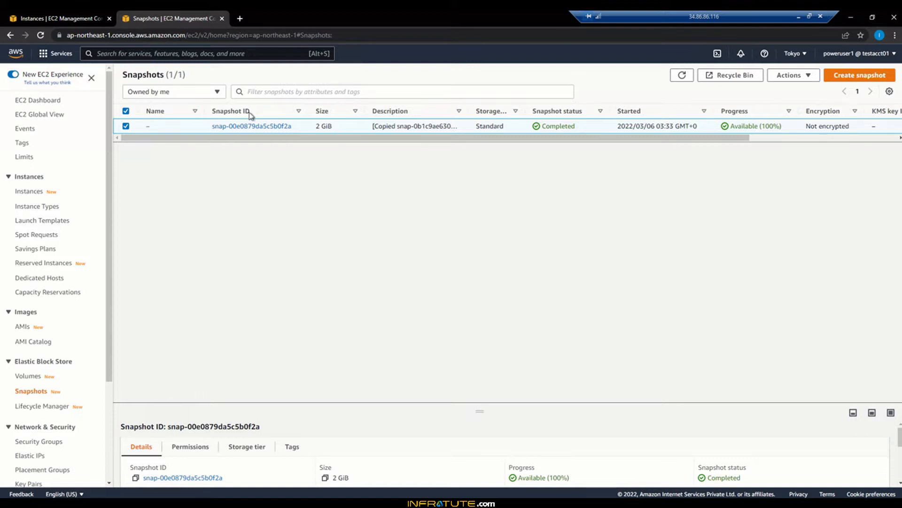
Create a 2 GiB General Purpose SSD (gp2) volume in ap-northeast-1a from the selected snapshot, without encryption or tags.
left_click(792, 81)
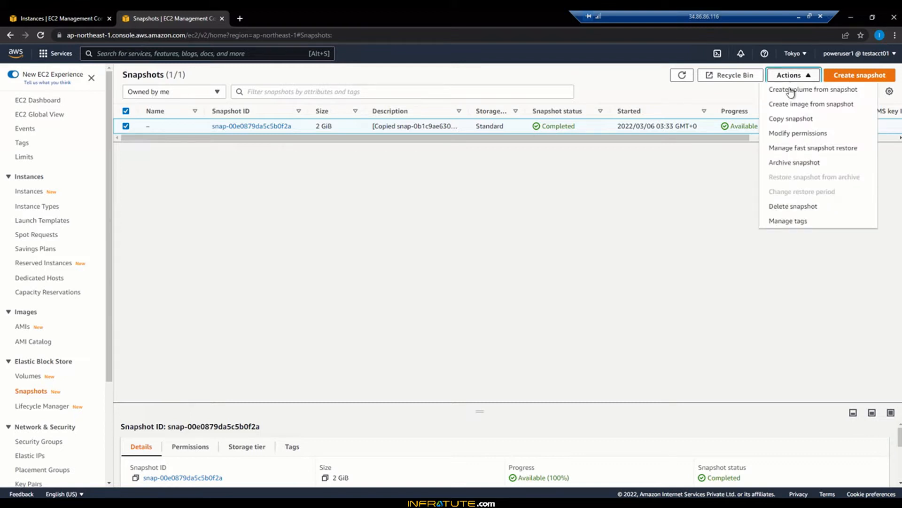
left_click(840, 92)
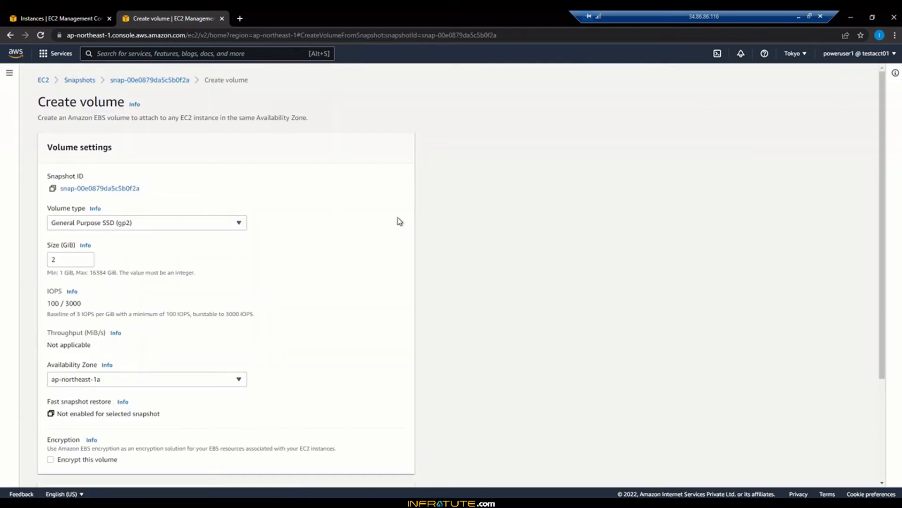
scroll(398, 221, "down", 1)
scroll(397, 222, "down", 1)
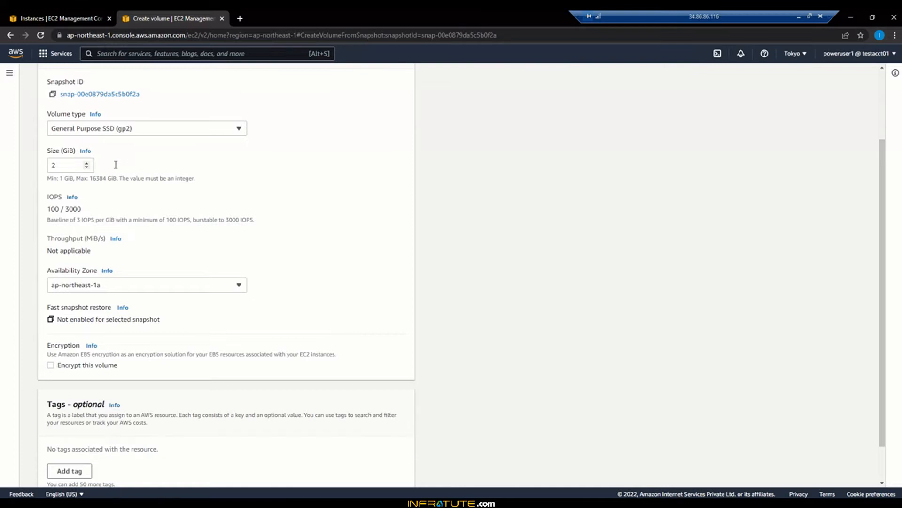
scroll(125, 177, "down", 1)
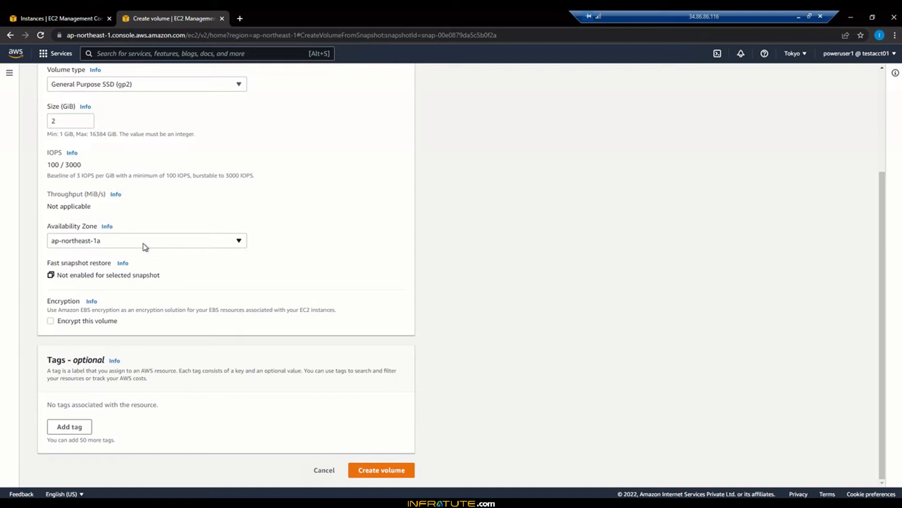
left_click(374, 476)
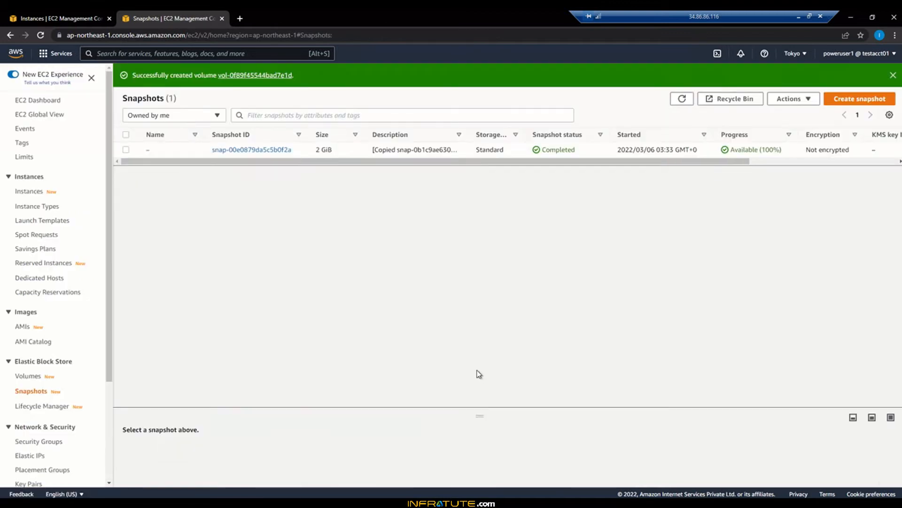
In a new browser tab, start an EC2 instance launch with the Amazon Linux 2 Kernel 5.10 64-bit (x86) AMI and type t2.micro.
right_click(42, 102)
left_click(71, 106)
left_click(237, 18)
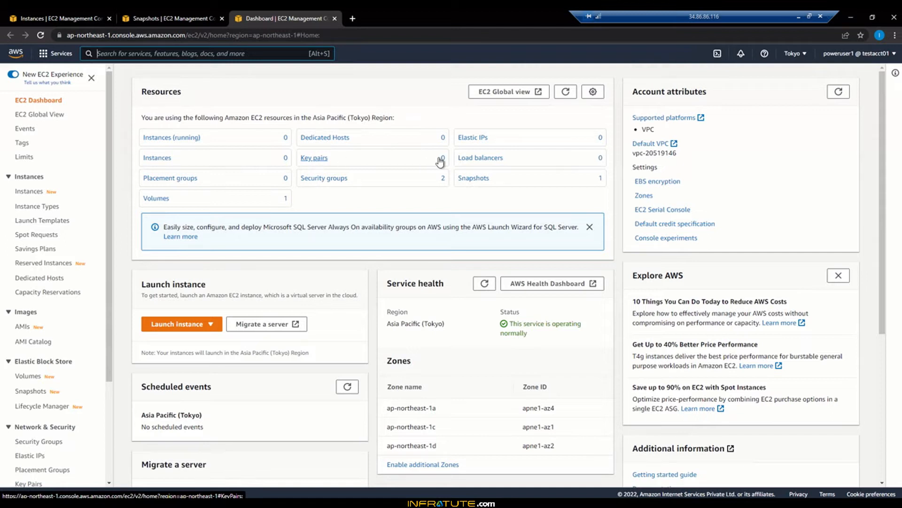
left_click(176, 139)
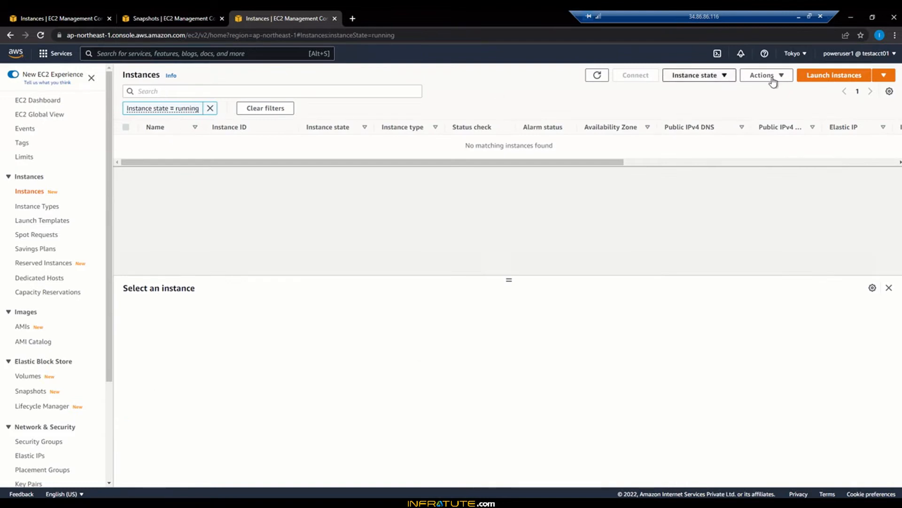
left_click(825, 79)
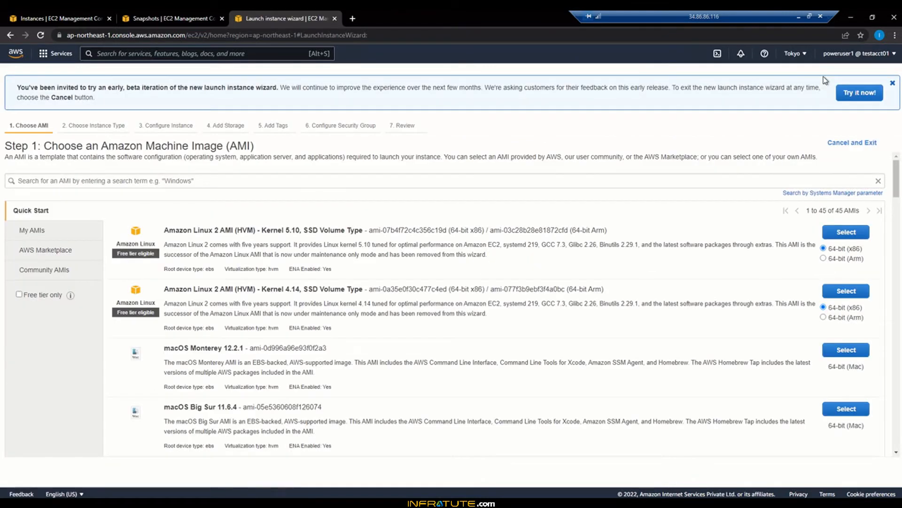
left_click(846, 233)
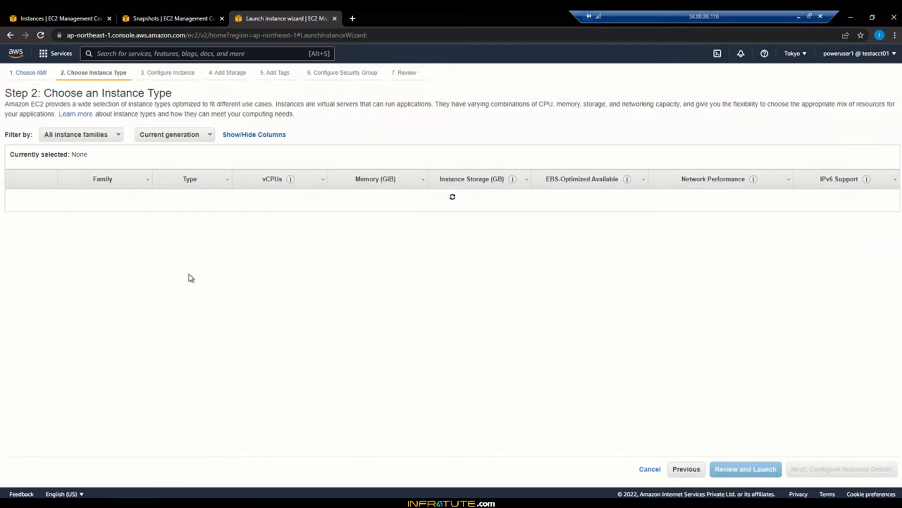
mouse_move(207, 221)
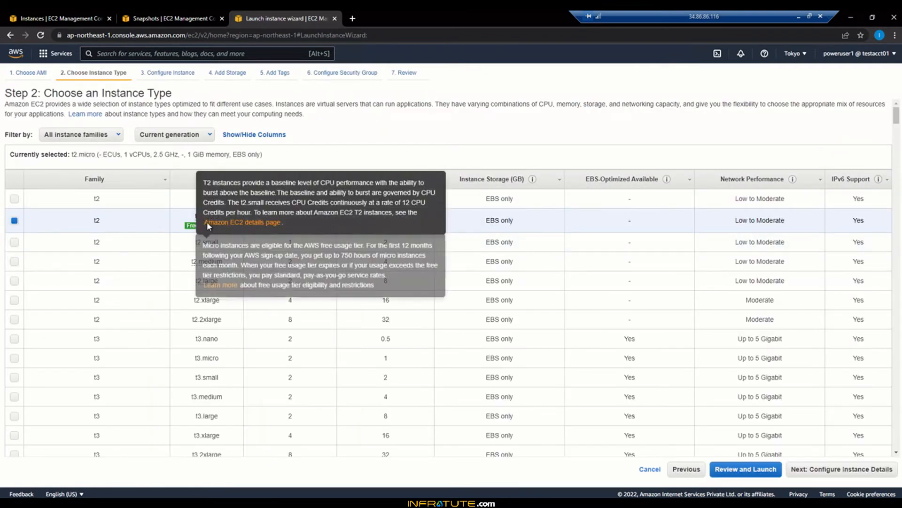
left_click(879, 470)
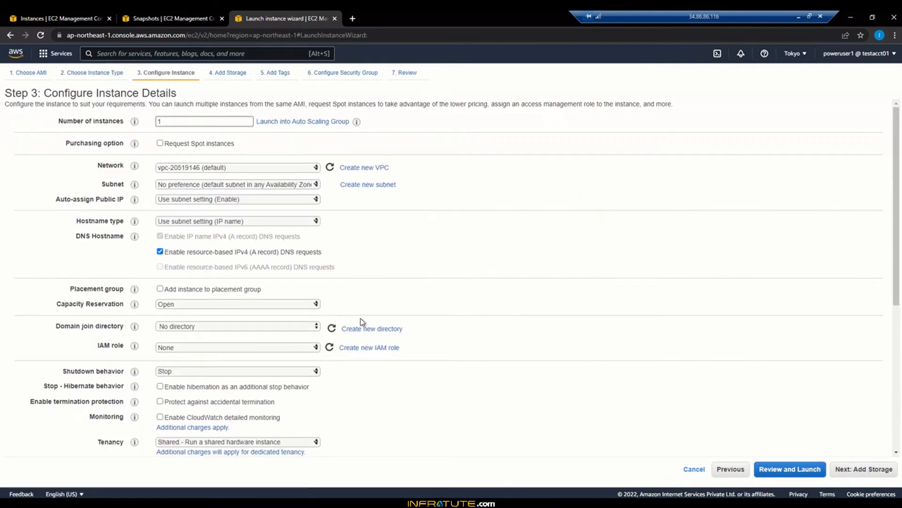
Accept the default instance details and the 8 GiB gp2 root volume, and continue to the security group settings without adding tags.
scroll(475, 361, "down", 5)
scroll(476, 362, "down", 1)
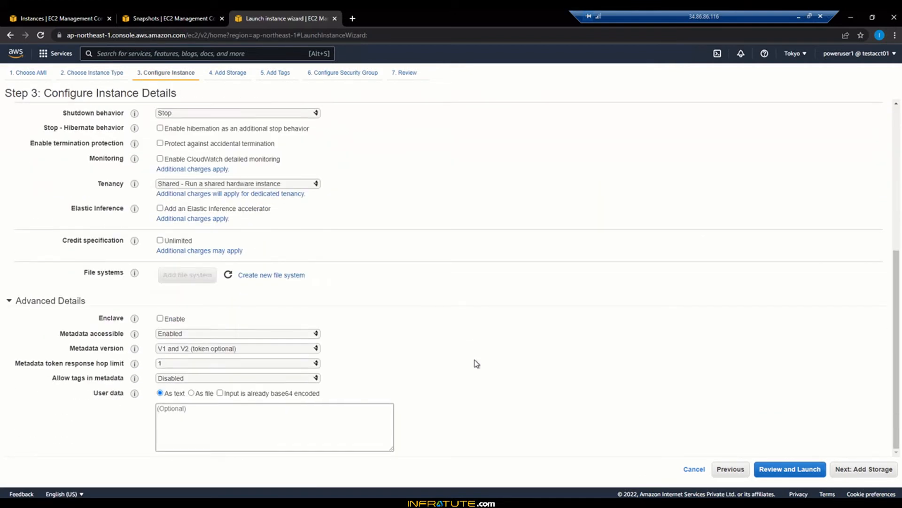
left_click(852, 472)
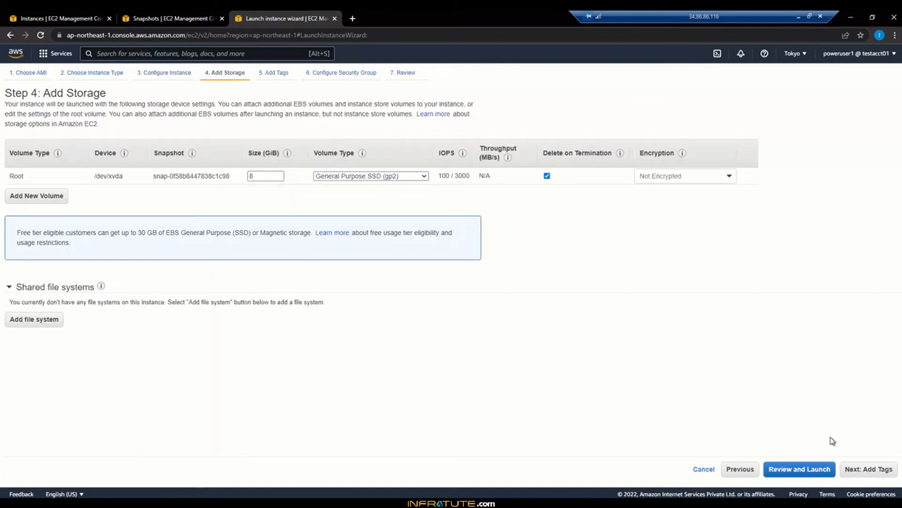
left_click(848, 473)
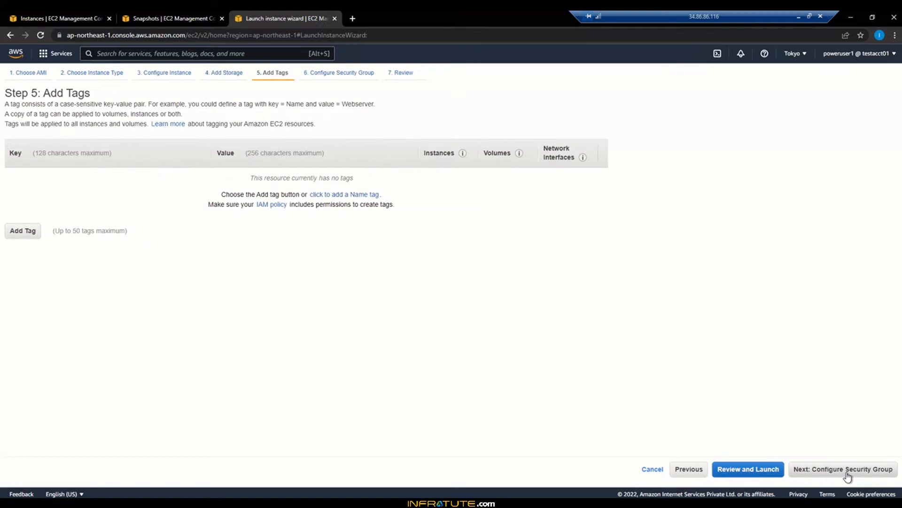
left_click(846, 470)
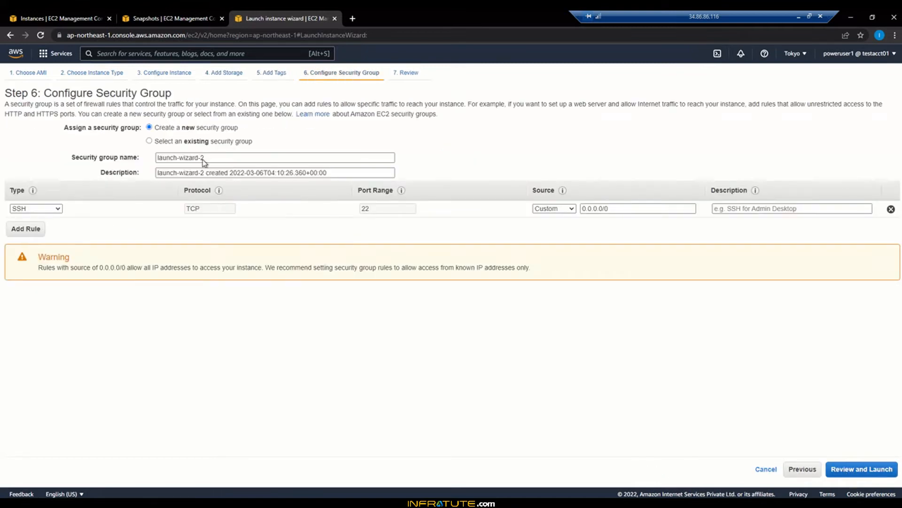
Assign the existing security group launch-wizard-1, check its SSH inbound rule and continue to the launch review.
left_click(188, 142)
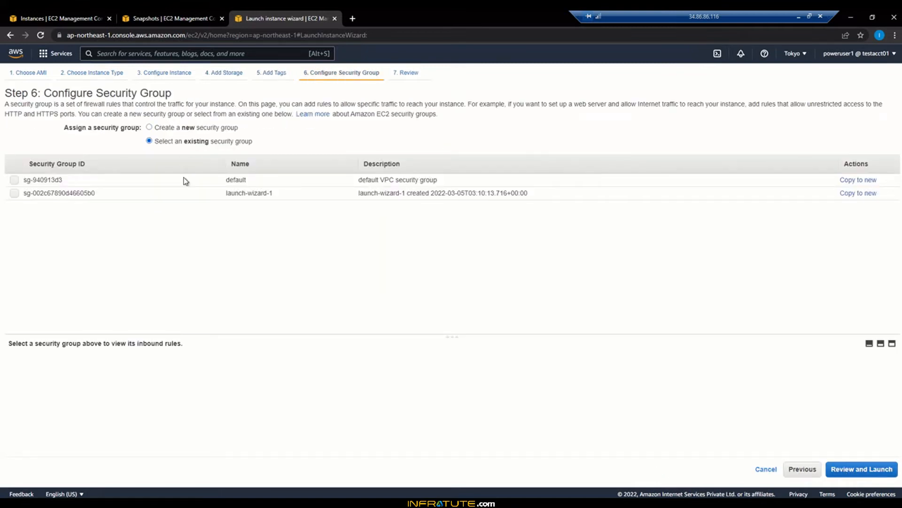
left_click(262, 196)
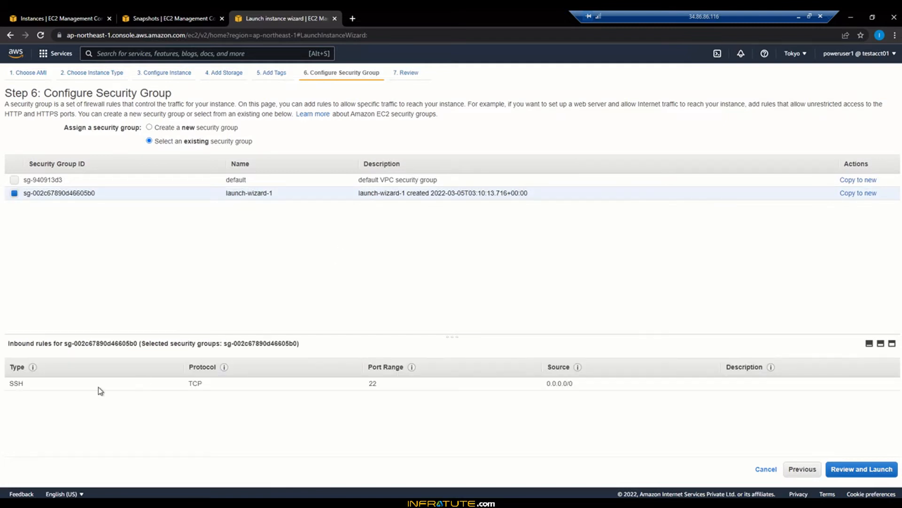
left_click_drag(11, 385, 38, 385)
left_click(38, 385)
left_click(859, 476)
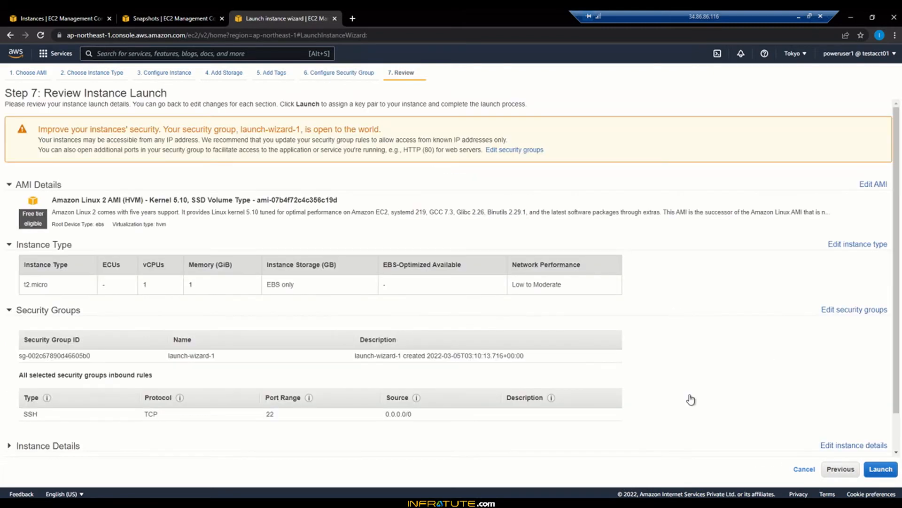
Launch the instance without a key pair, accepting the acknowledgement, and refresh its entry in the instance list.
left_click(880, 469)
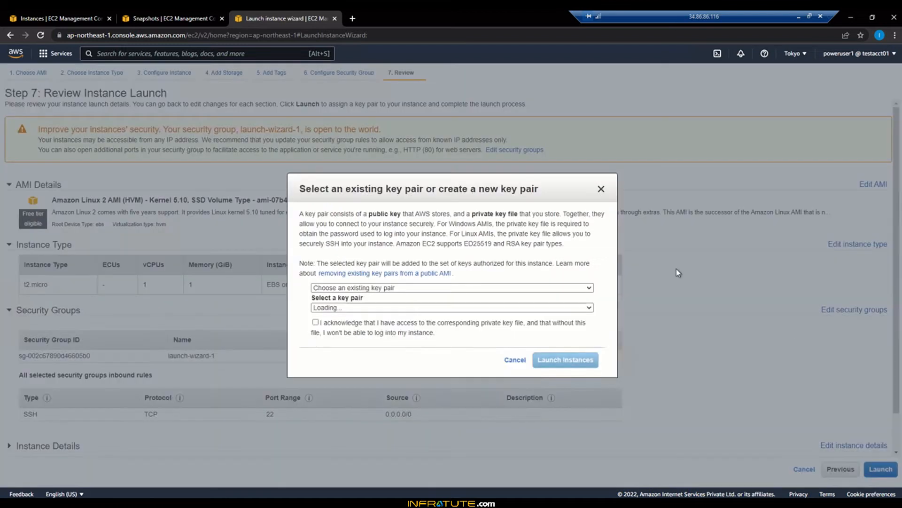
left_click(366, 287)
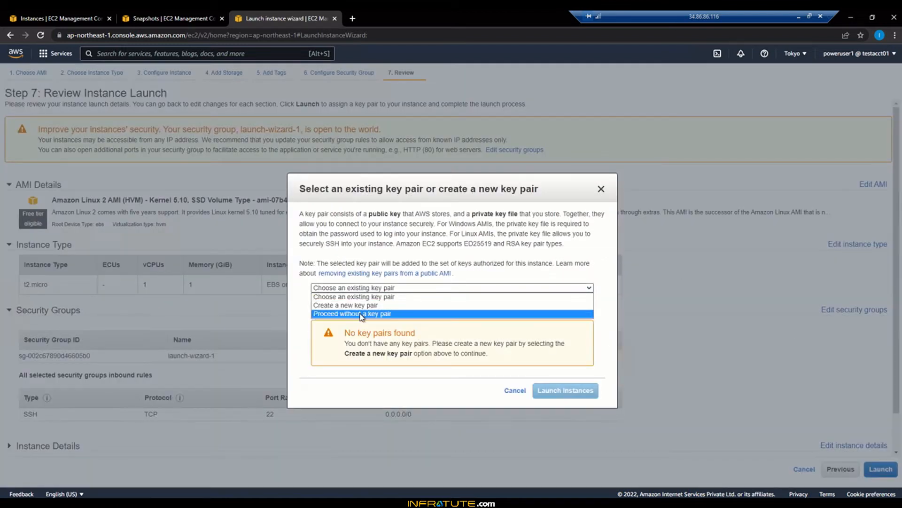
left_click(362, 313)
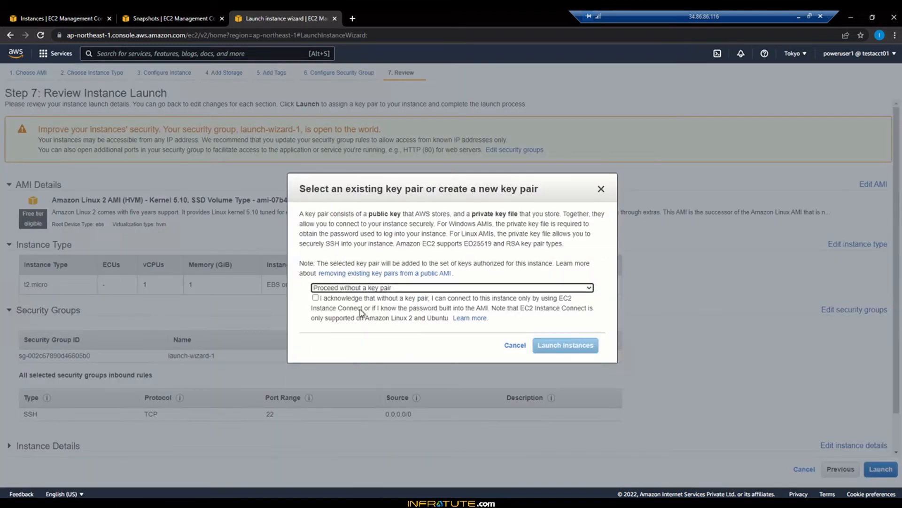
left_click(315, 298)
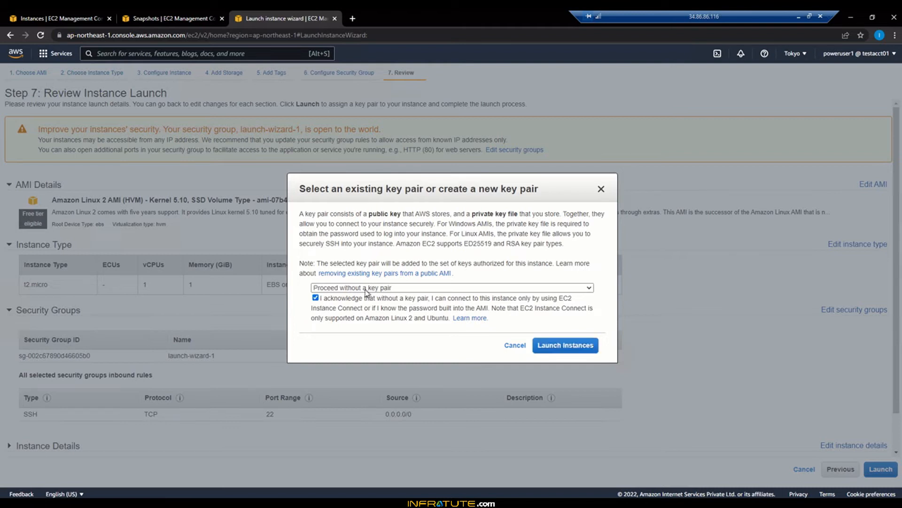
left_click(565, 345)
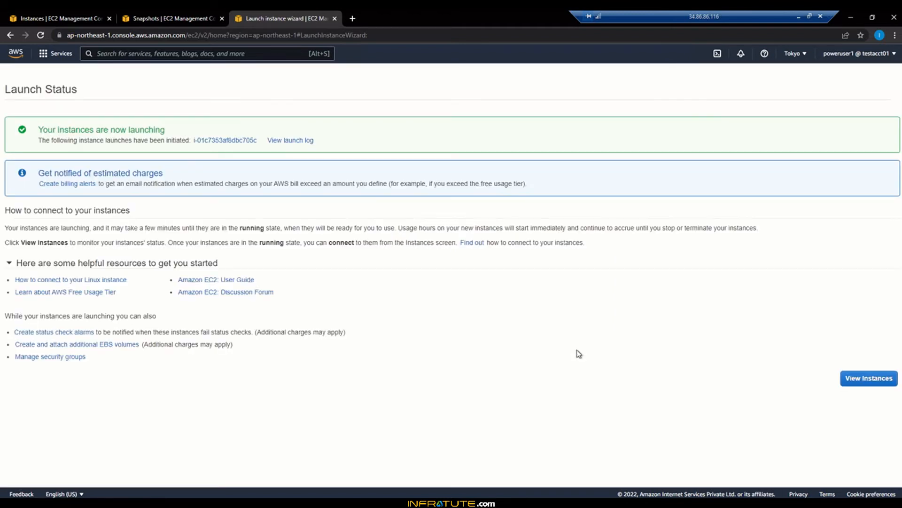
left_click(859, 383)
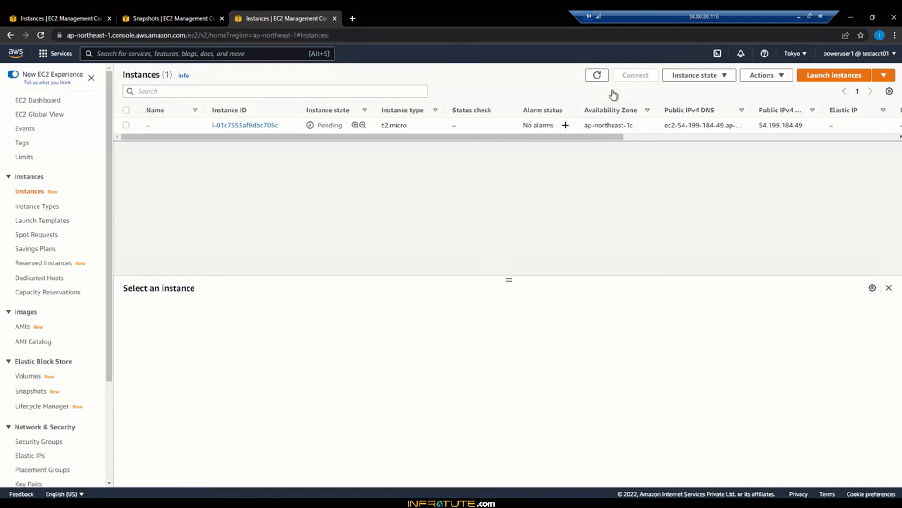
left_click(598, 76)
Examine the Availability Zones, states and attached instances of the volumes in the browser tab that holds the snapshots.
left_click(169, 14)
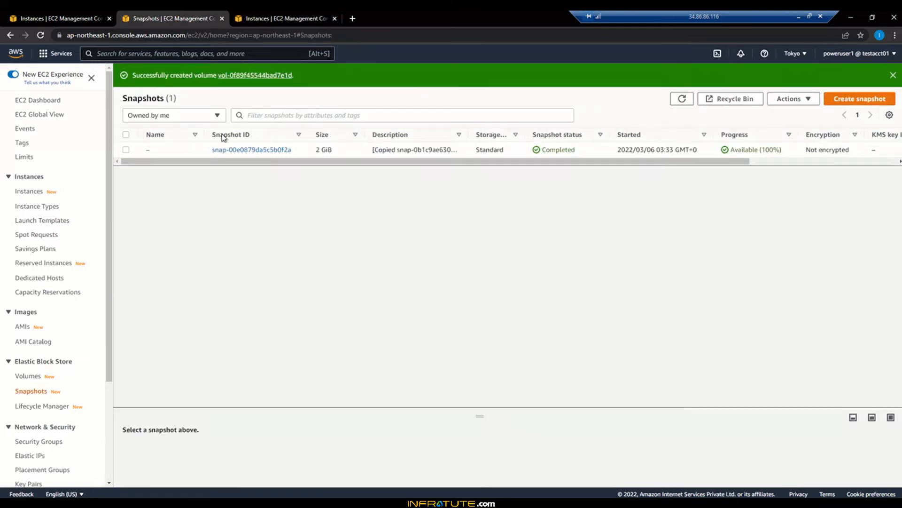
left_click(33, 376)
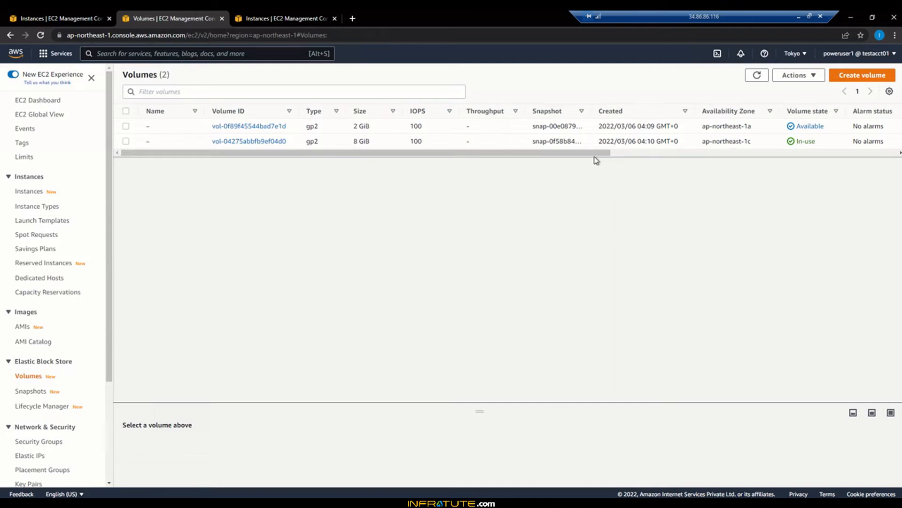
left_click(833, 154)
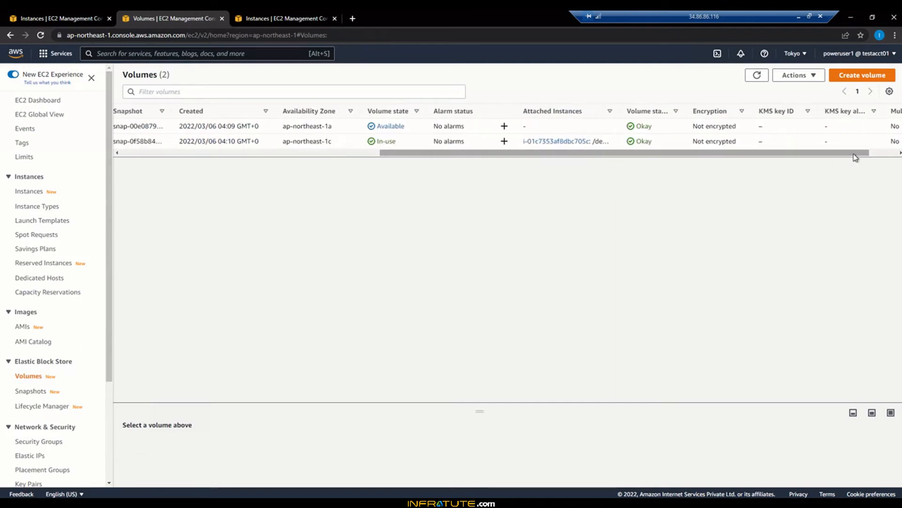
left_click_drag(855, 157, 345, 157)
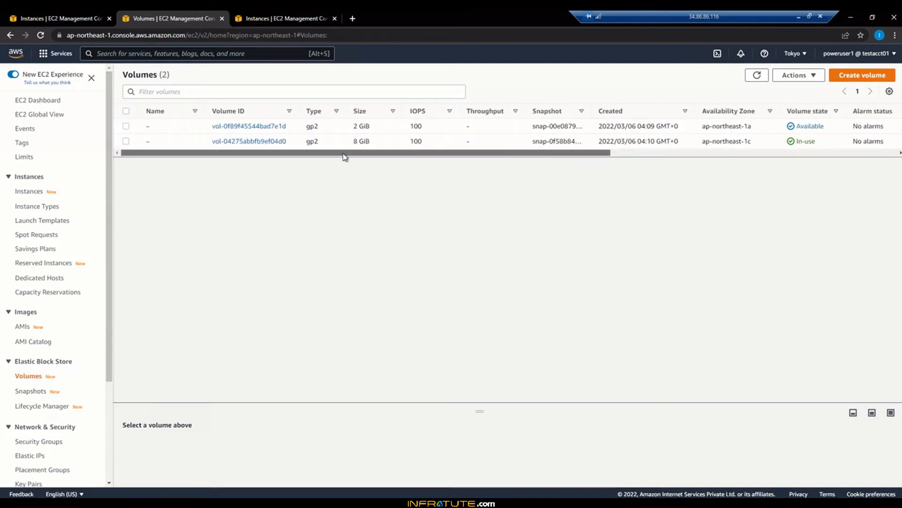
Refresh the instance list and connect to the new t2.micro instance through EC2 Instance Connect as ec2-user.
left_click(289, 18)
left_click(604, 76)
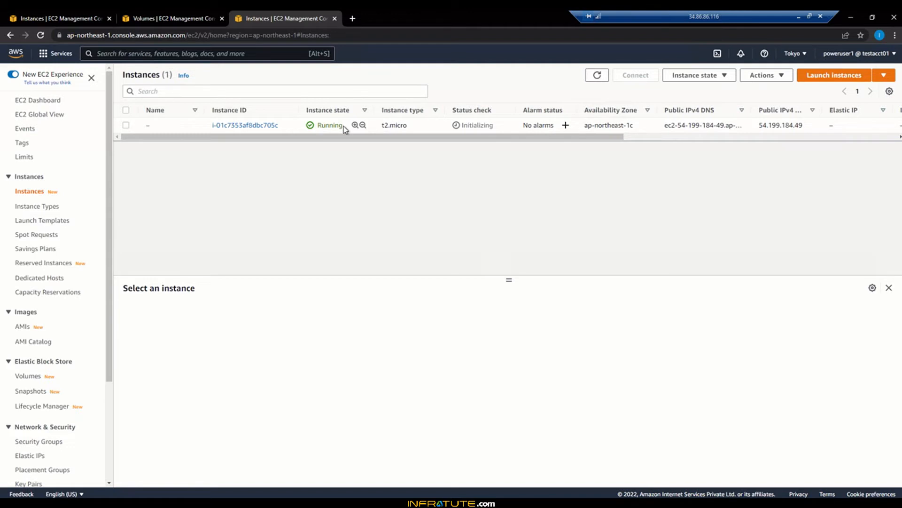
left_click(159, 129)
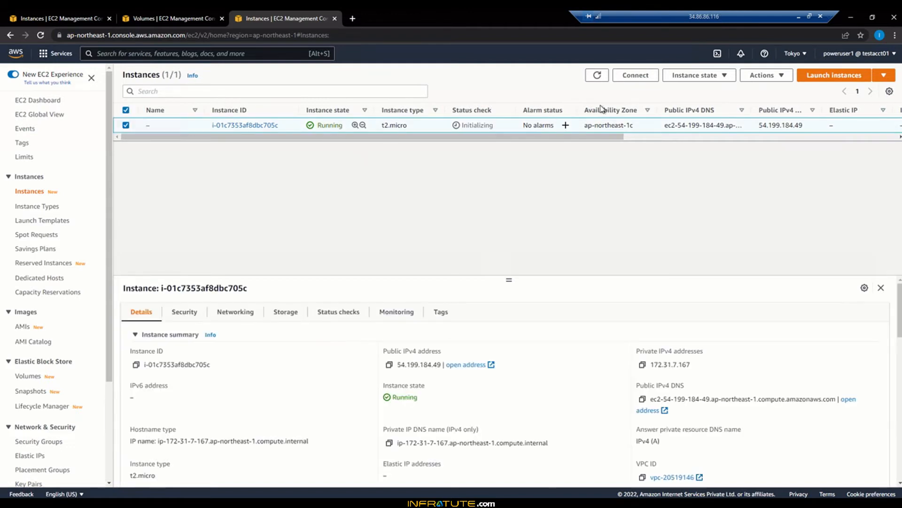
left_click(636, 76)
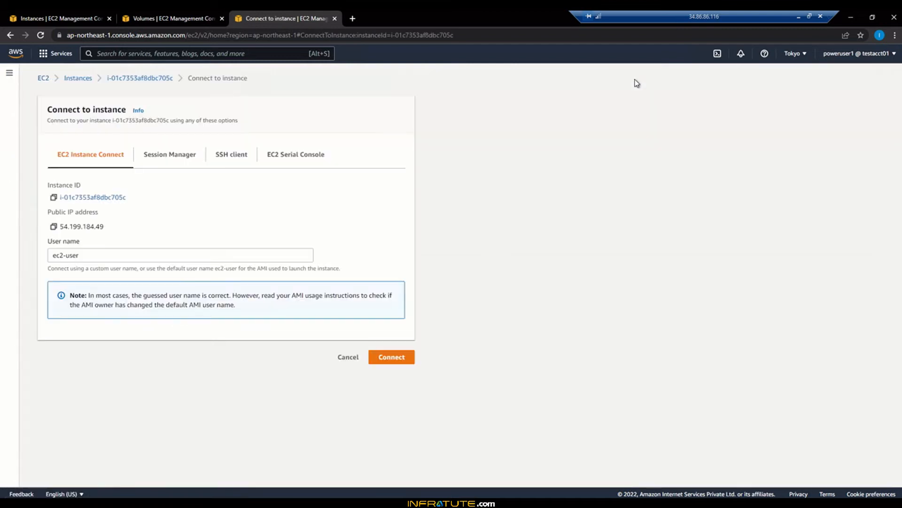
left_click(390, 359)
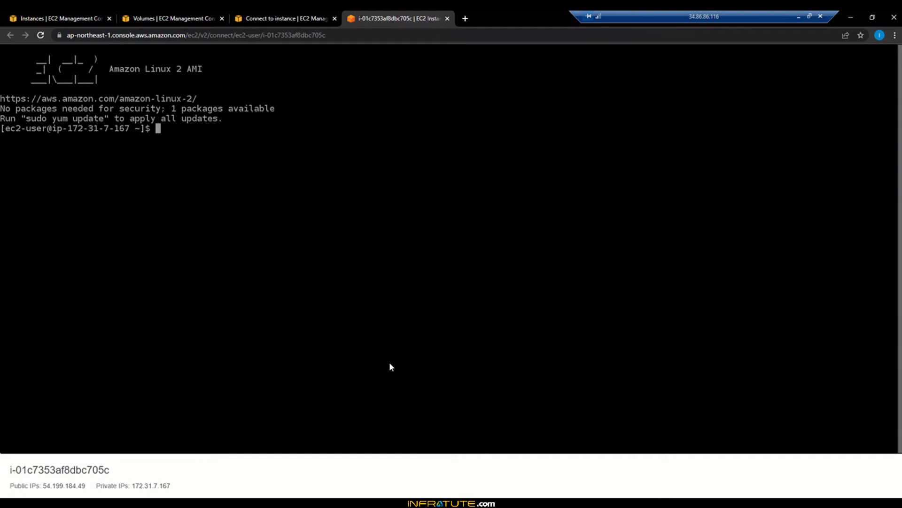
Switch to a root shell with sudo -s and clear the terminal.
type("sudo -s")
key("Return")
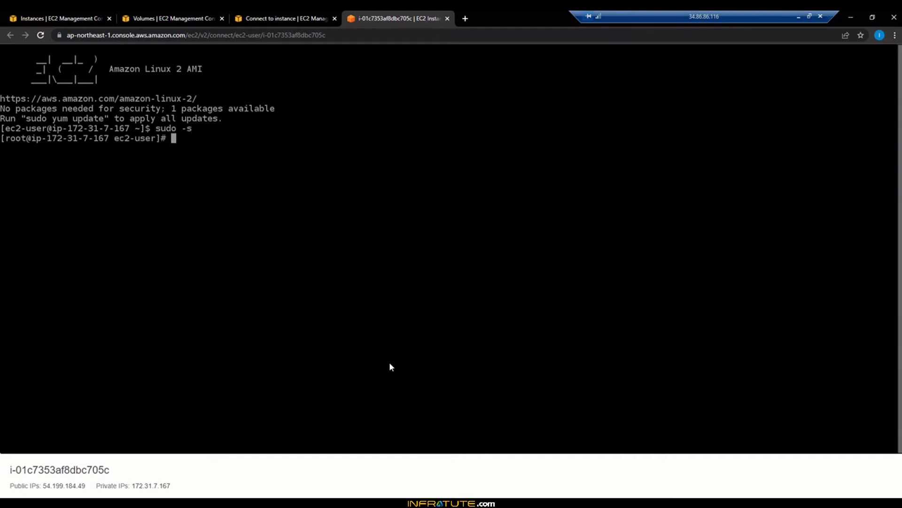
type("clear")
key("Return")
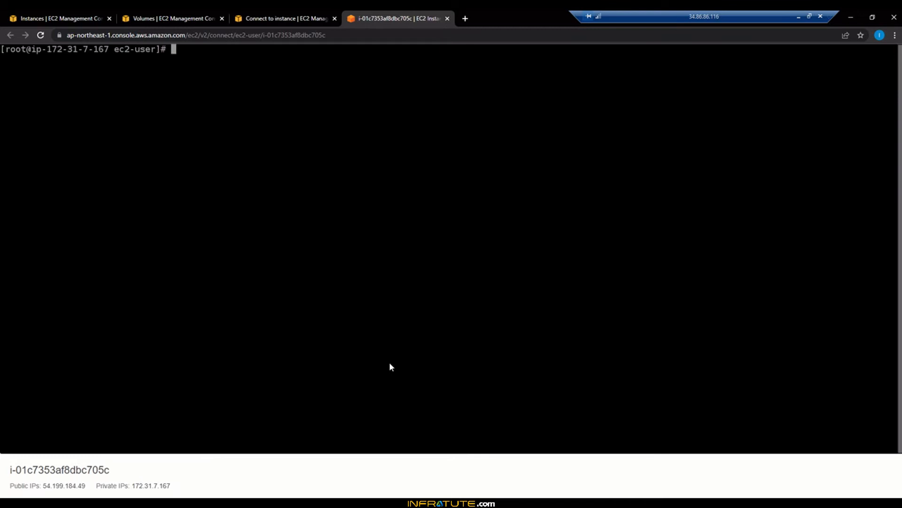
List the instance's block devices with lsblk.
key("Return")
key("Return")
type("lk")
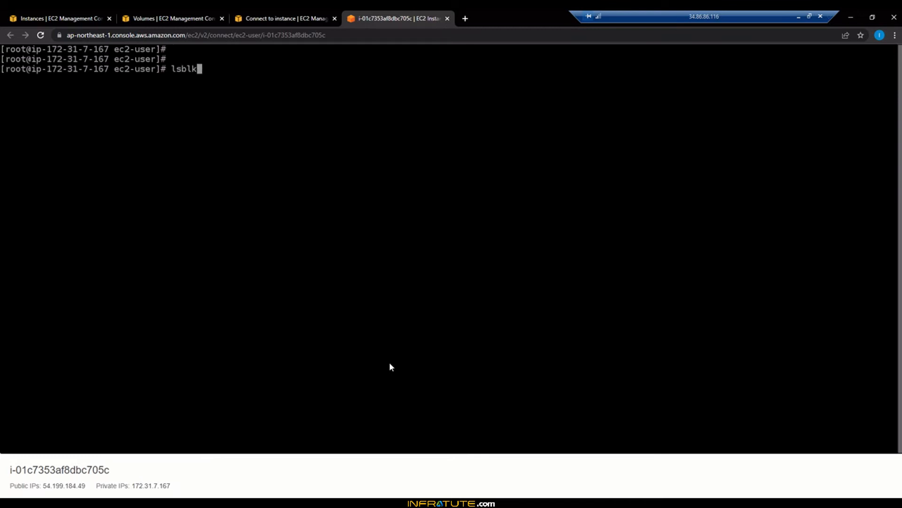
key("Return")
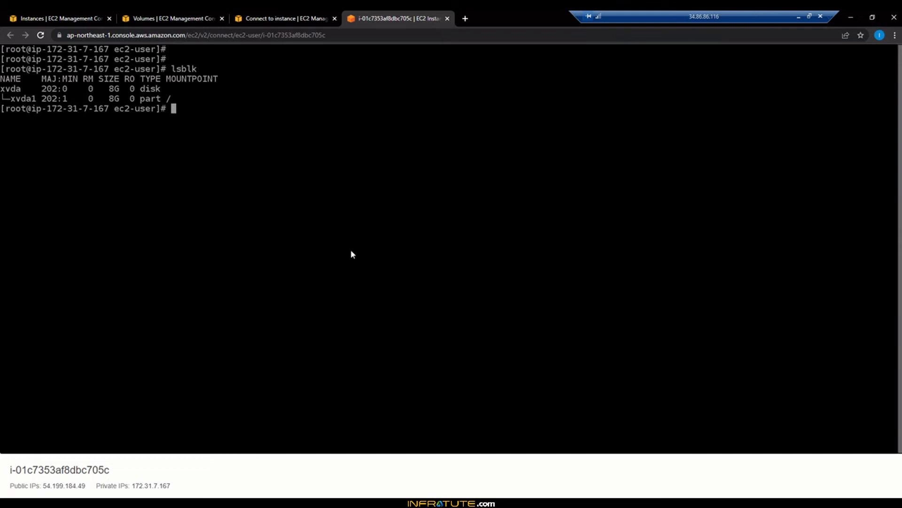
Open the attach form for the available 2 GiB volume in ap-northeast-1a and check which instances can be chosen.
left_click(182, 14)
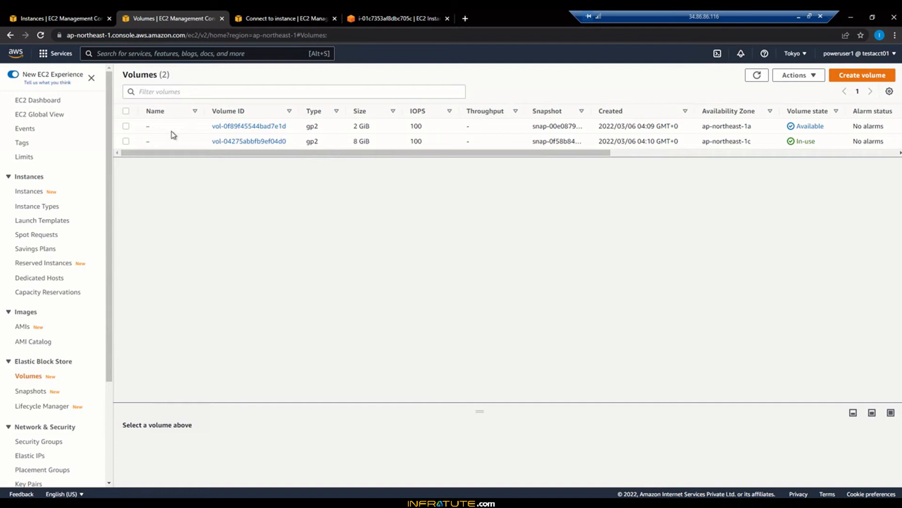
left_click(126, 126)
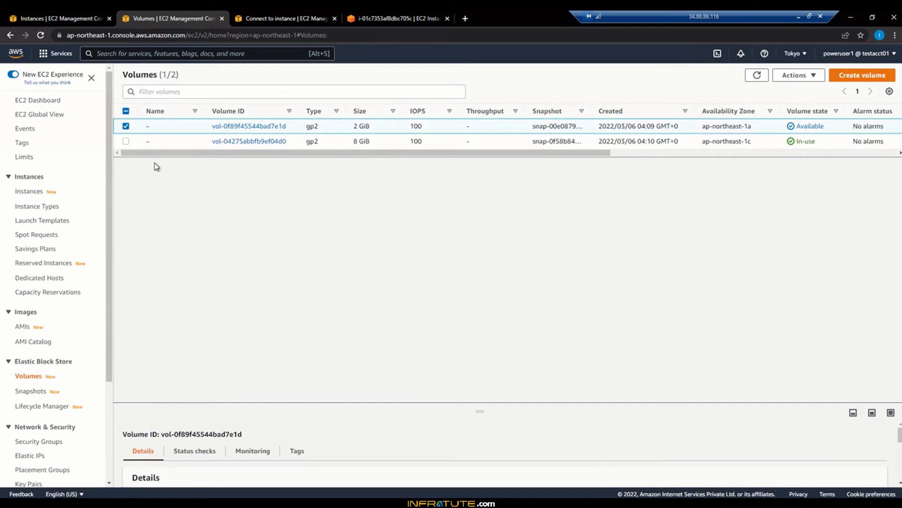
left_click(802, 76)
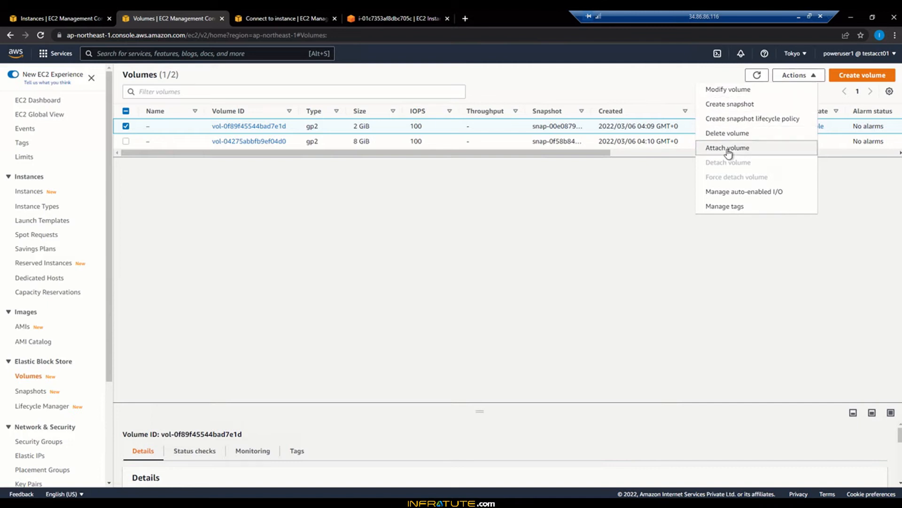
left_click(728, 148)
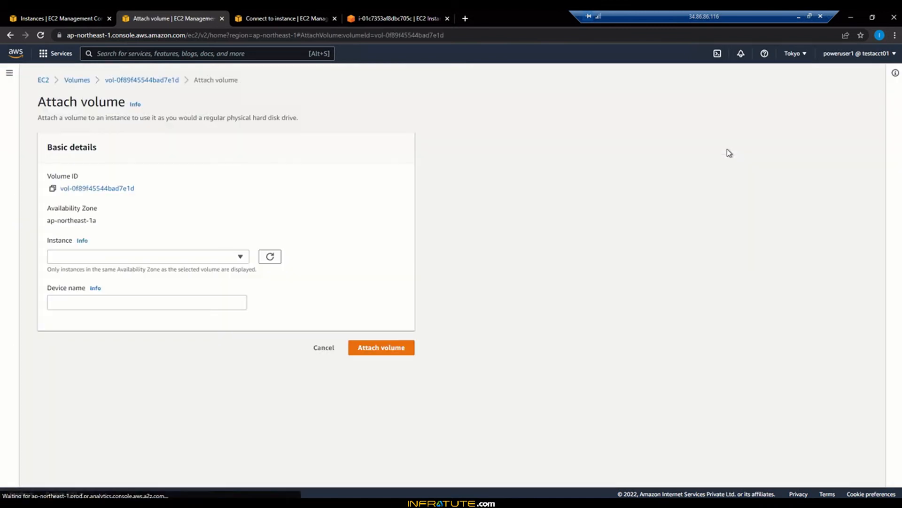
left_click(228, 258)
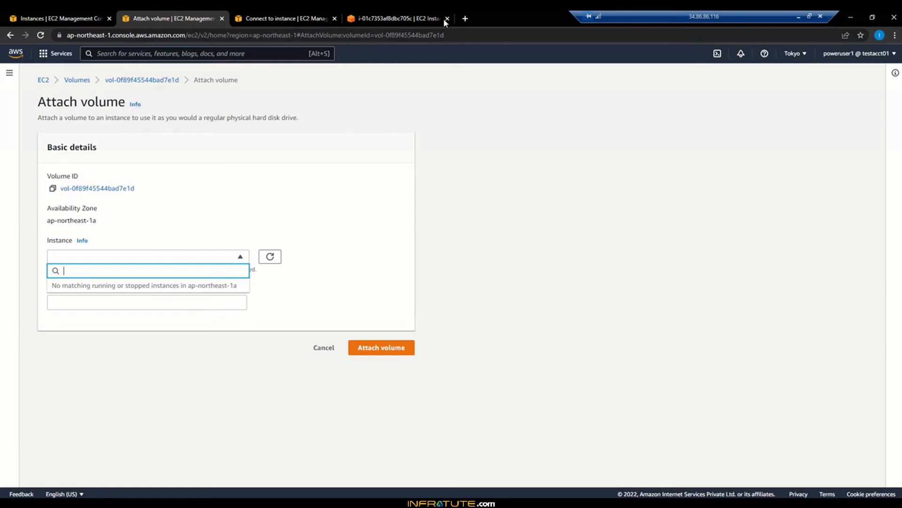
Return to the instance list and check the running t2.micro instance's Availability Zone against the volume's.
left_click(425, 9)
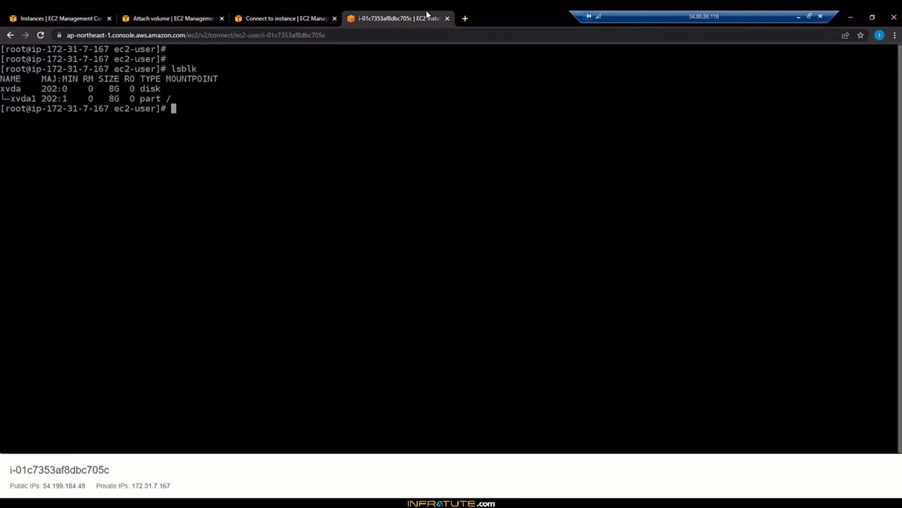
left_click(268, 15)
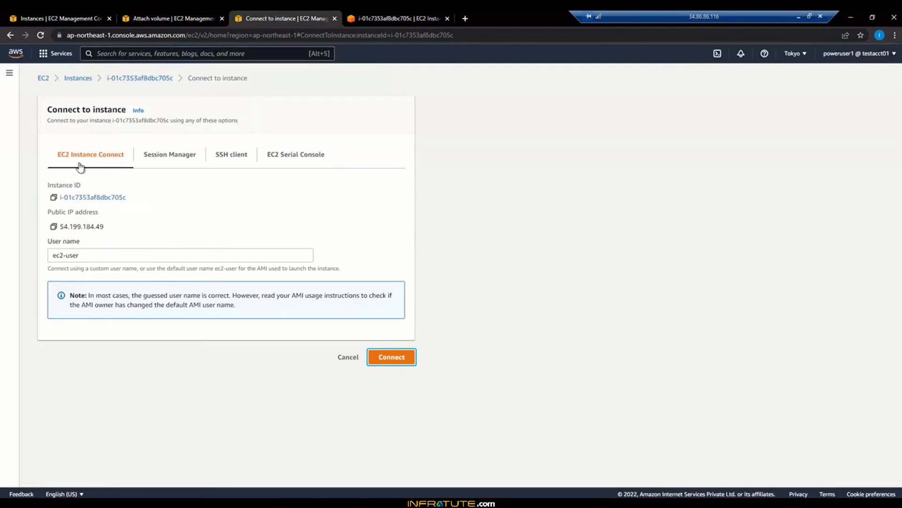
left_click(84, 81)
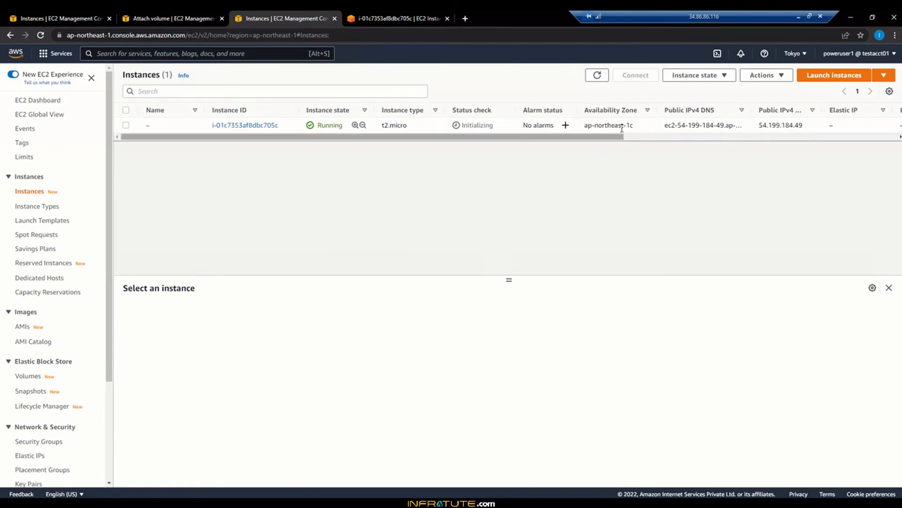
double_click(640, 126)
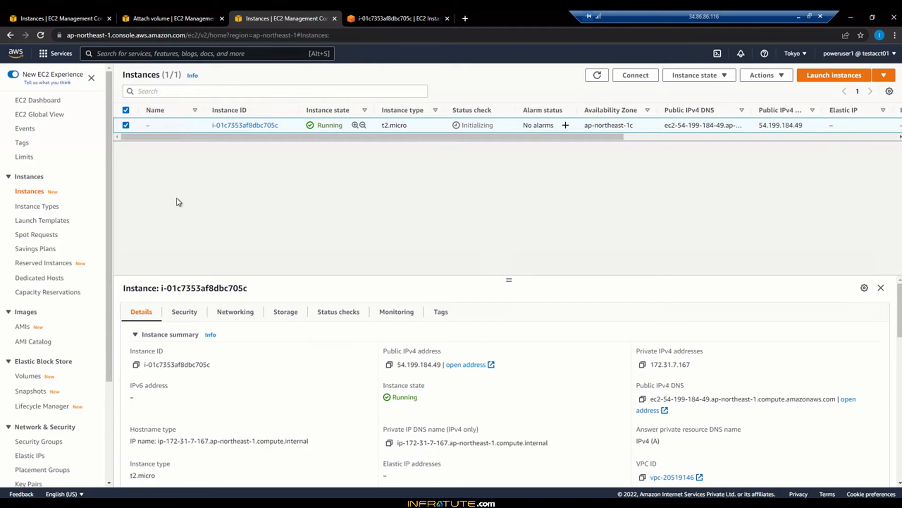
Configure a new t2.micro instance from Amazon Linux 2 AMI (HVM) - Kernel 5.10, using the default subnet in ap-northeast-1a.
left_click(834, 78)
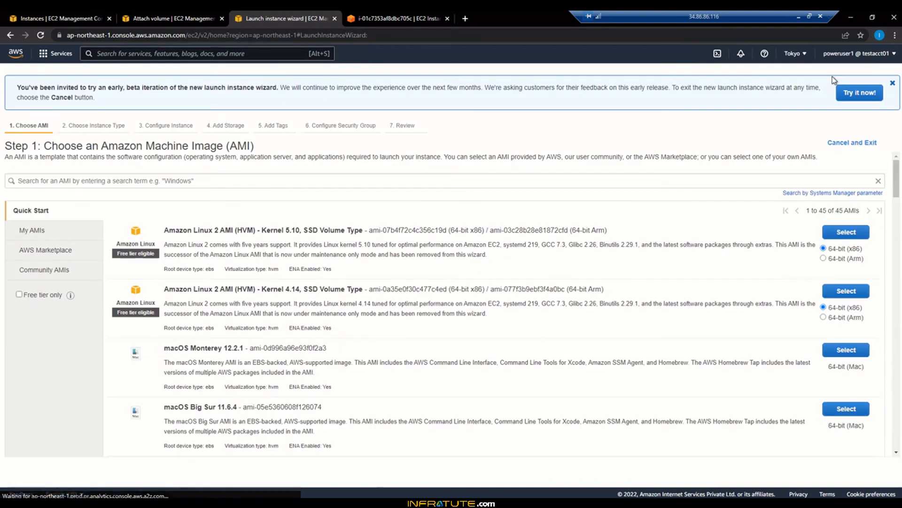
left_click(847, 232)
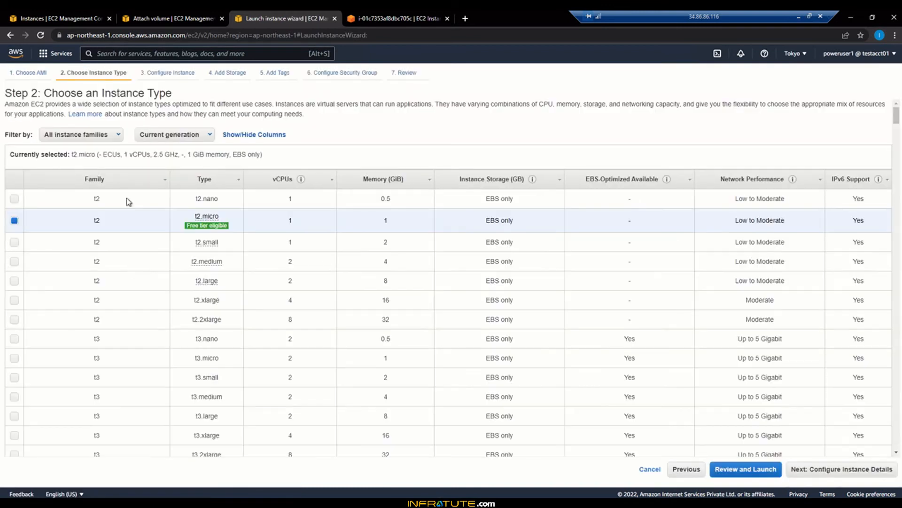
left_click(820, 468)
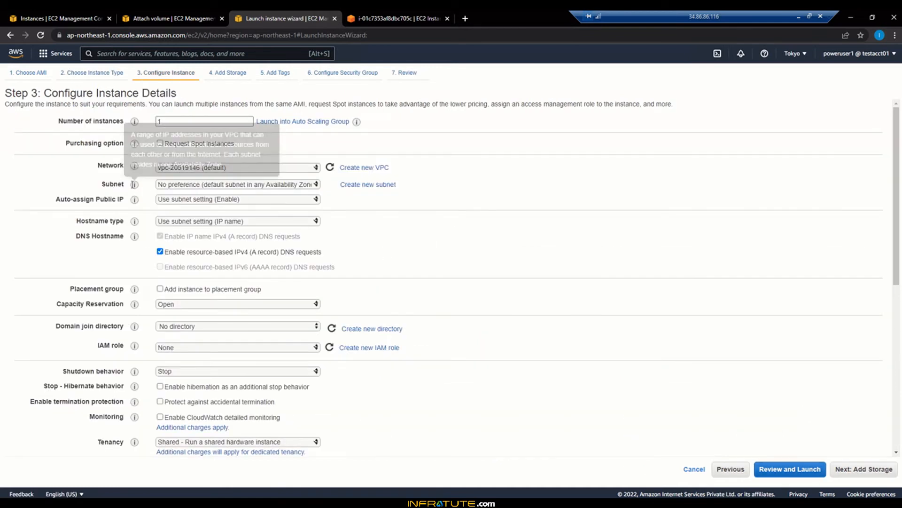
left_click(165, 187)
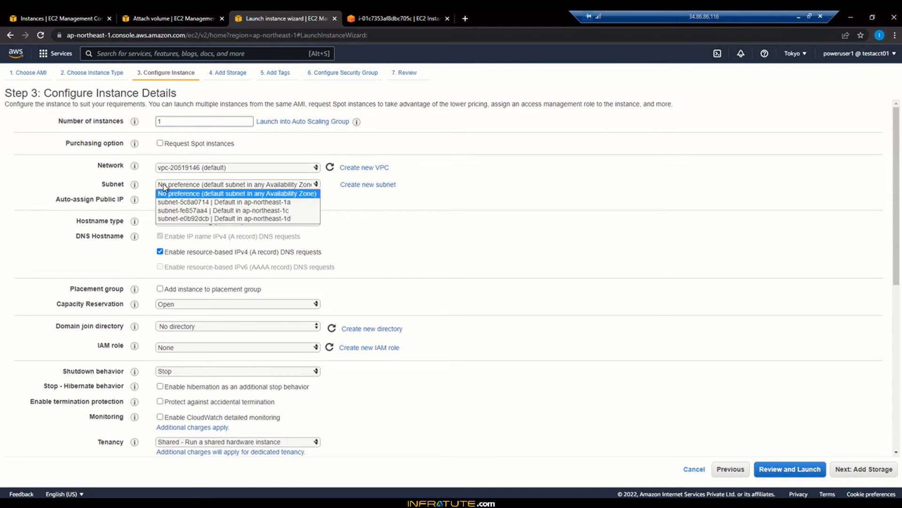
left_click(240, 206)
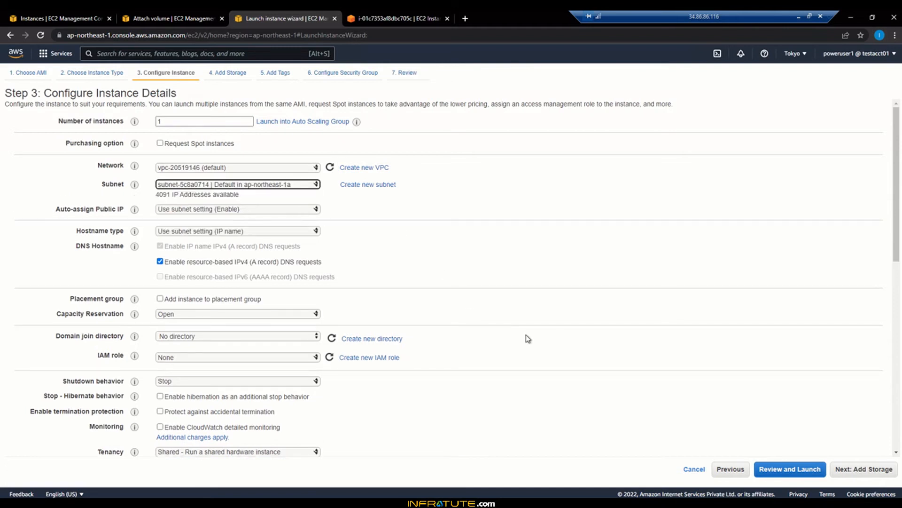
scroll(527, 341, "down", 6)
Keep the default storage and tags, assign the existing launch-wizard-1 security group, and proceed to the launch review.
left_click(852, 475)
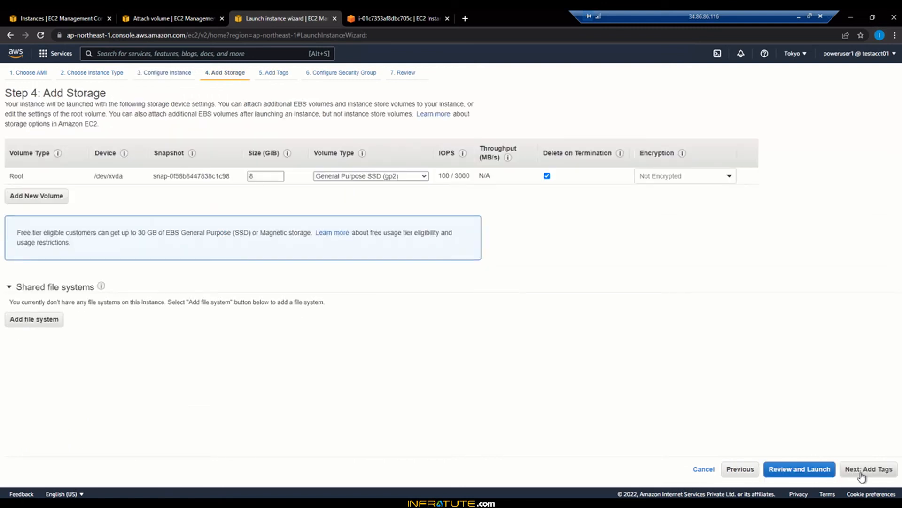
left_click(862, 476)
left_click(862, 476)
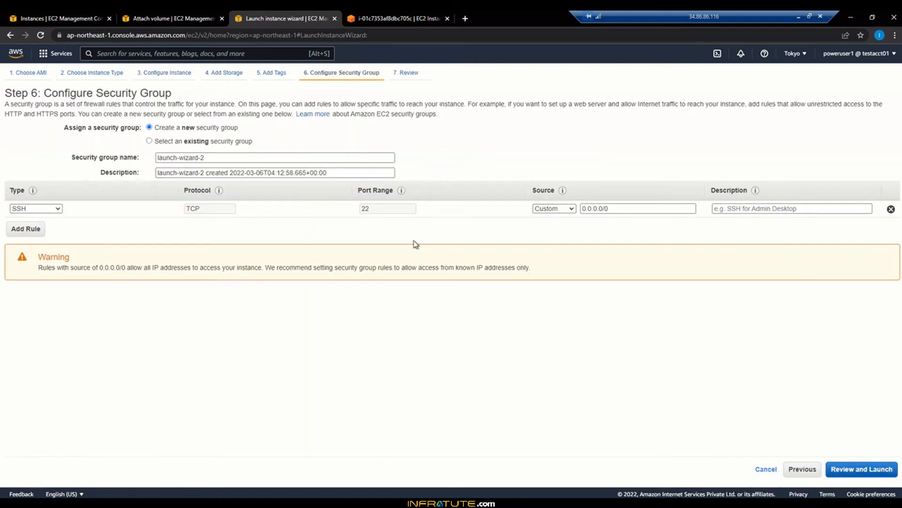
left_click(149, 141)
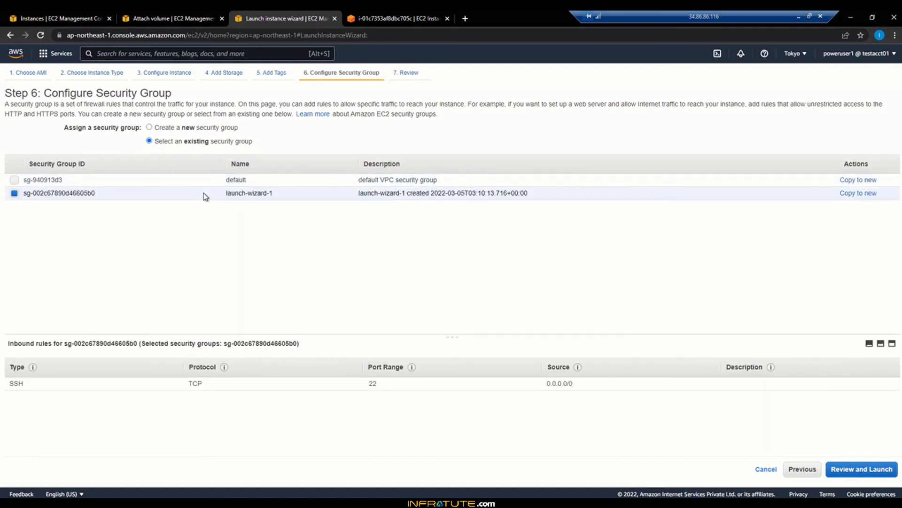
left_click(874, 473)
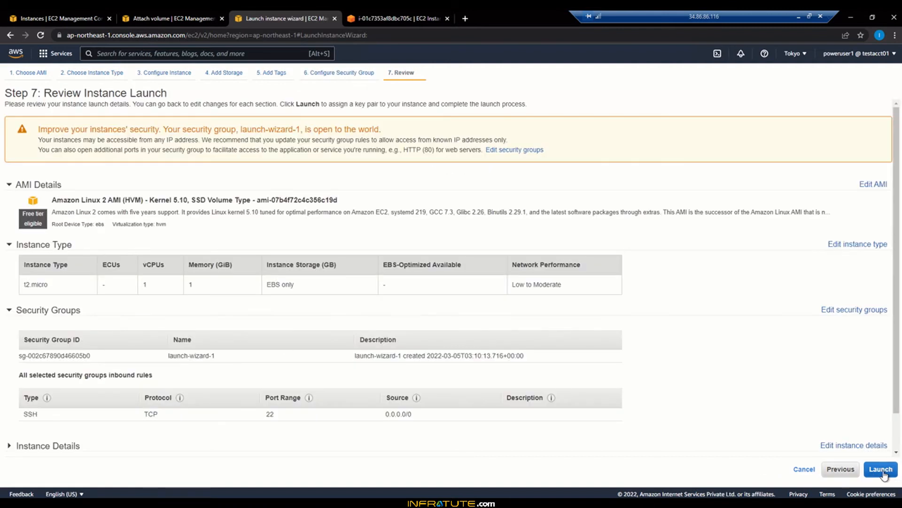
Launch the instance without a key pair, accepting the acknowledgement, and open the instance list.
left_click(882, 470)
left_click(371, 272)
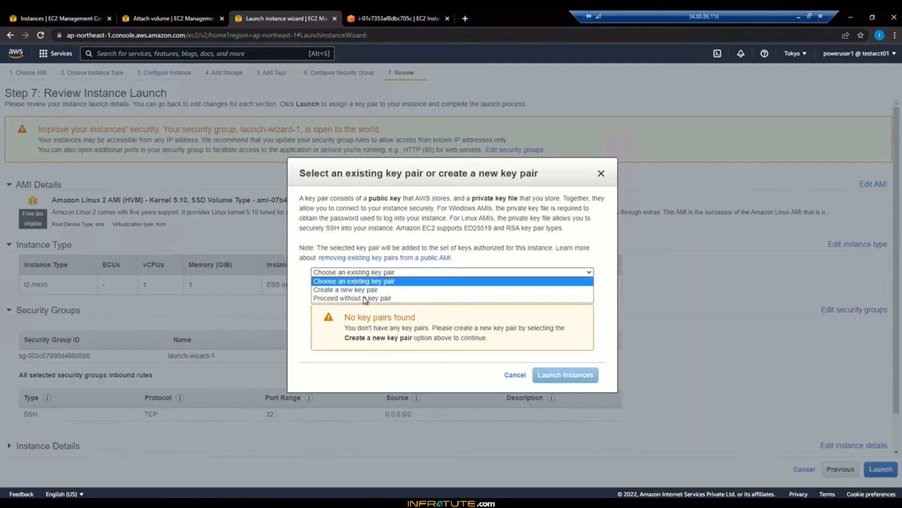
left_click(365, 298)
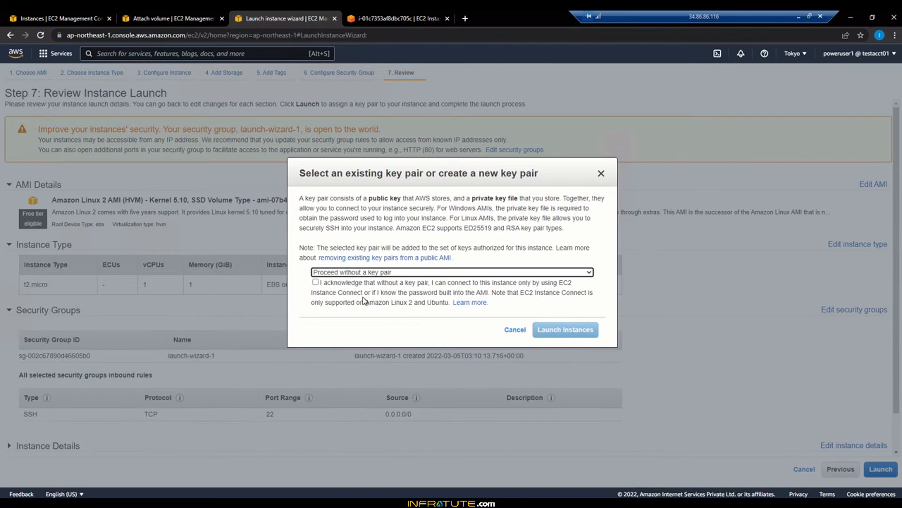
left_click(315, 283)
left_click(564, 330)
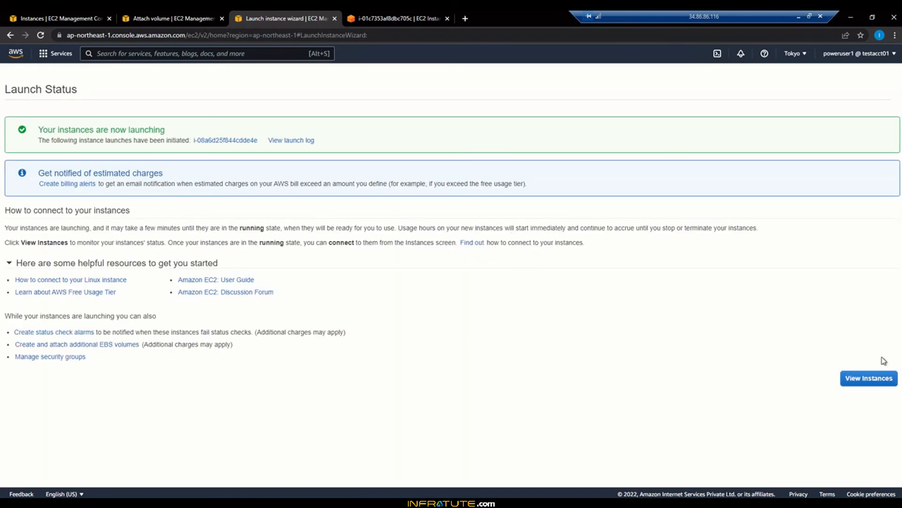
left_click(866, 382)
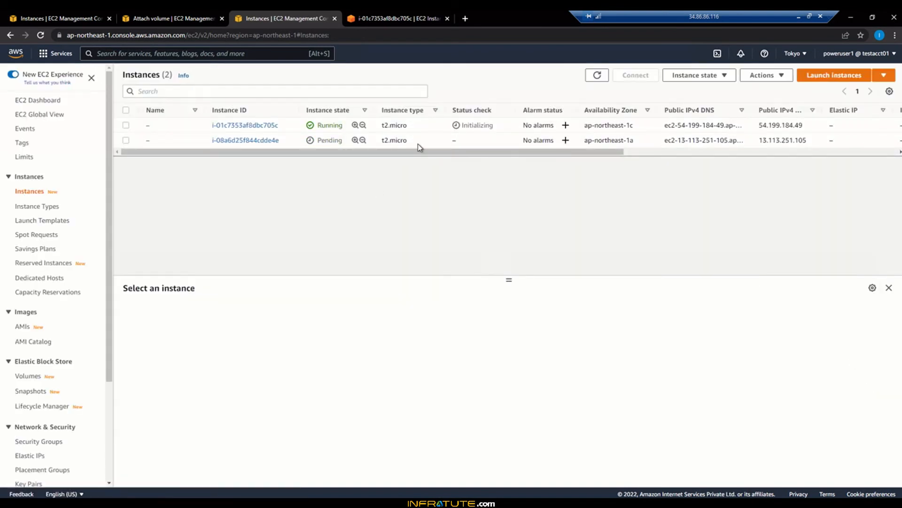
Terminate the instance in ap-northeast-1c, refresh the instance list, and close the terminated instance's terminal session.
left_click(126, 126)
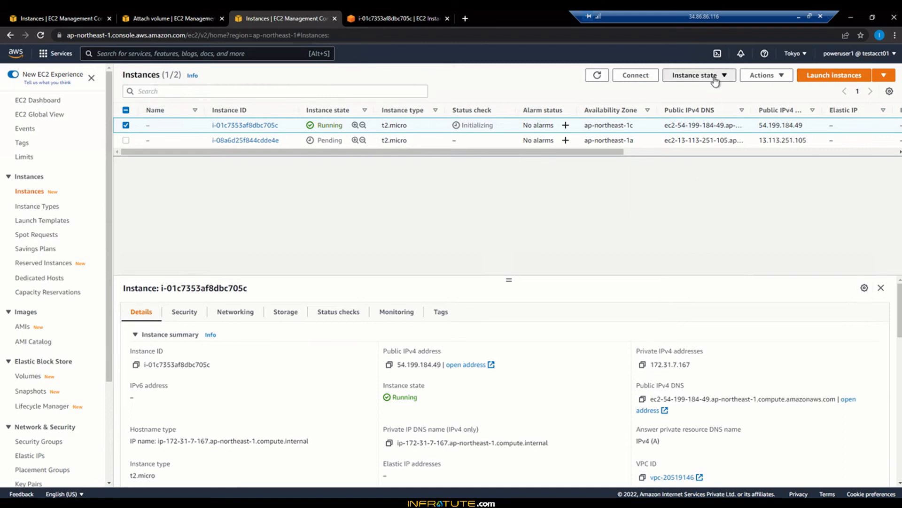
left_click(695, 75)
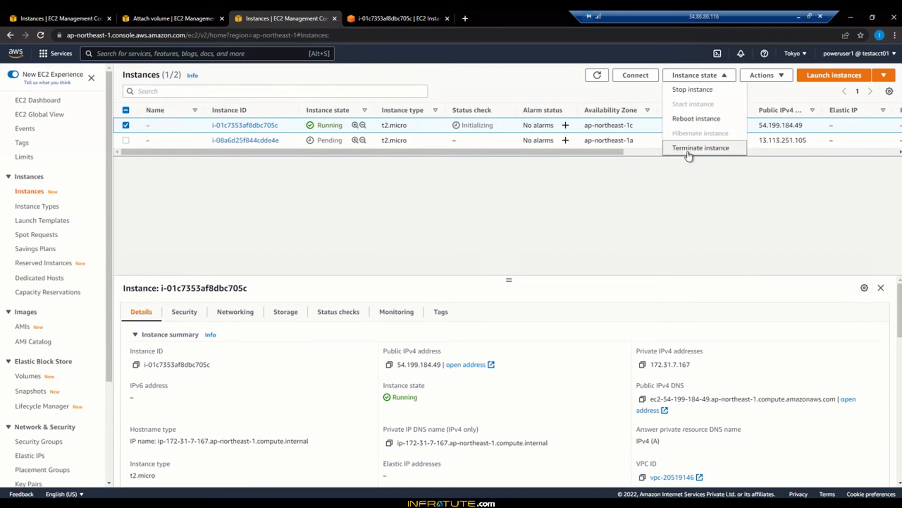
left_click(688, 151)
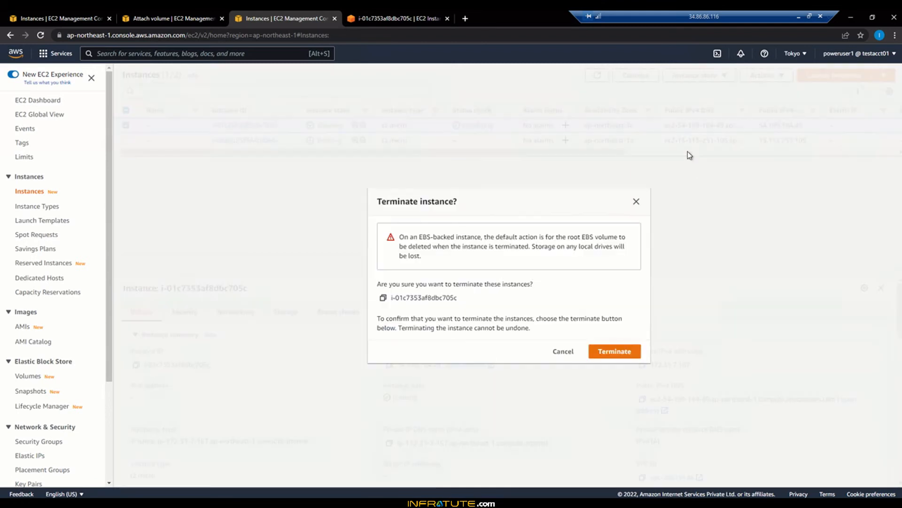
left_click(610, 352)
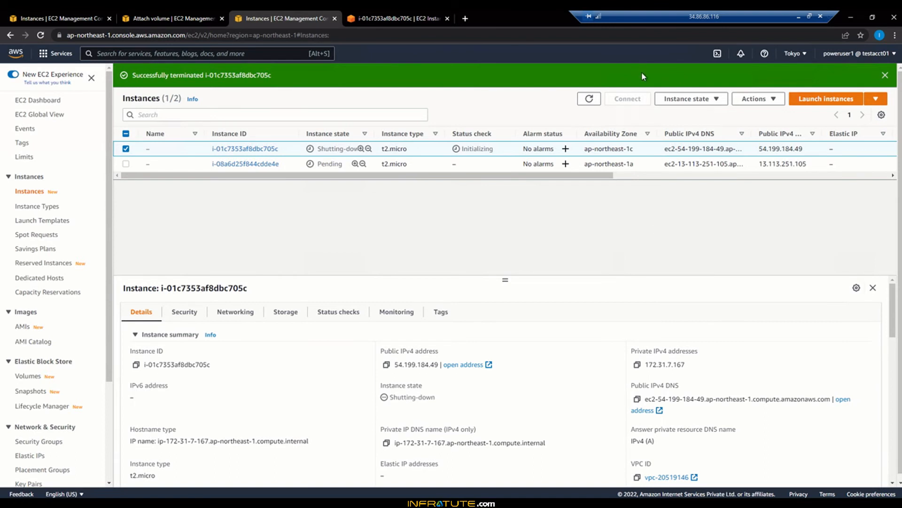
left_click(583, 102)
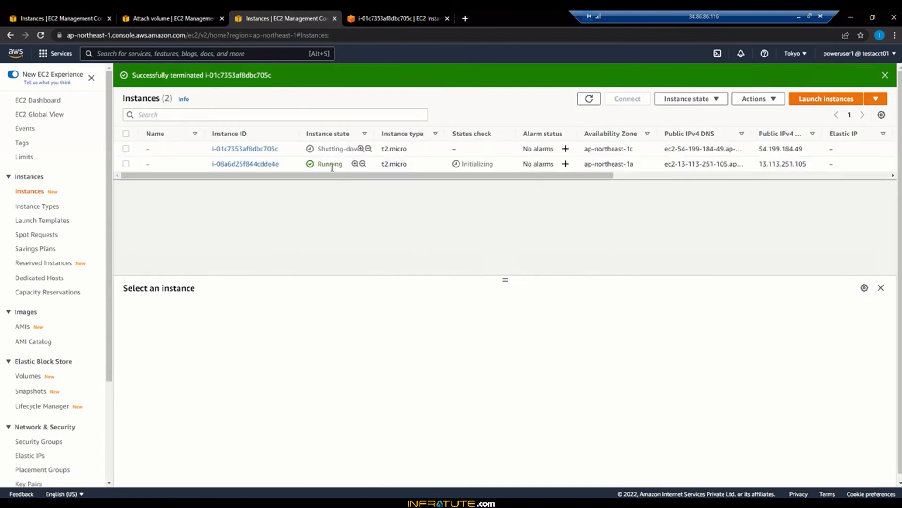
left_click(404, 19)
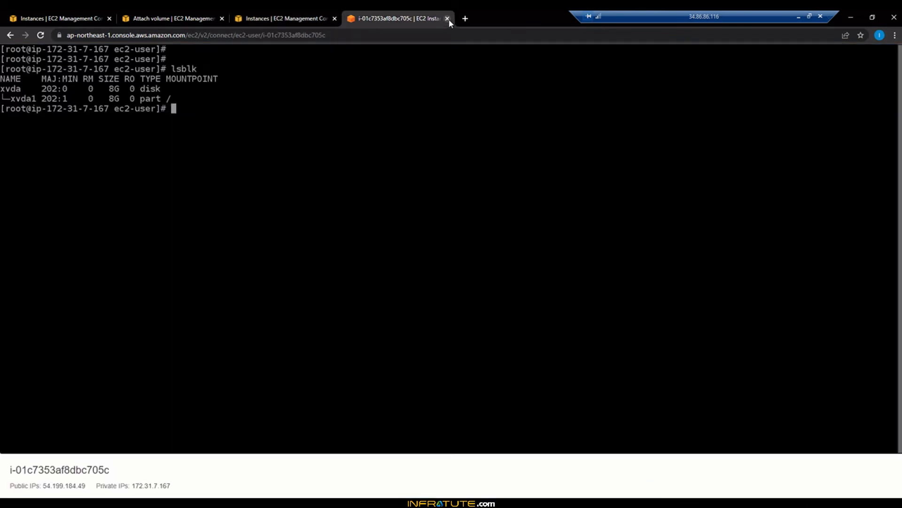
left_click(447, 18)
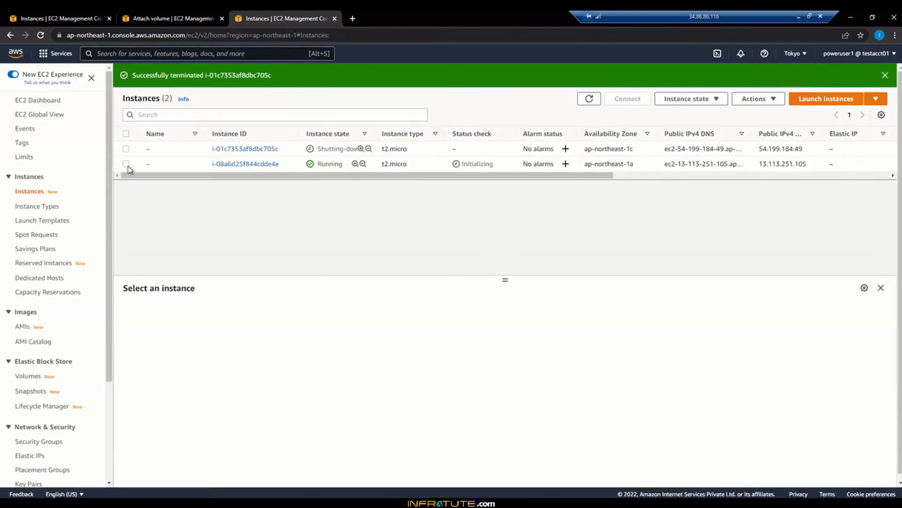
Connect to the ap-northeast-1a instance through EC2 Instance Connect as ec2-user and switch to a root shell with sudo -s.
left_click(180, 165)
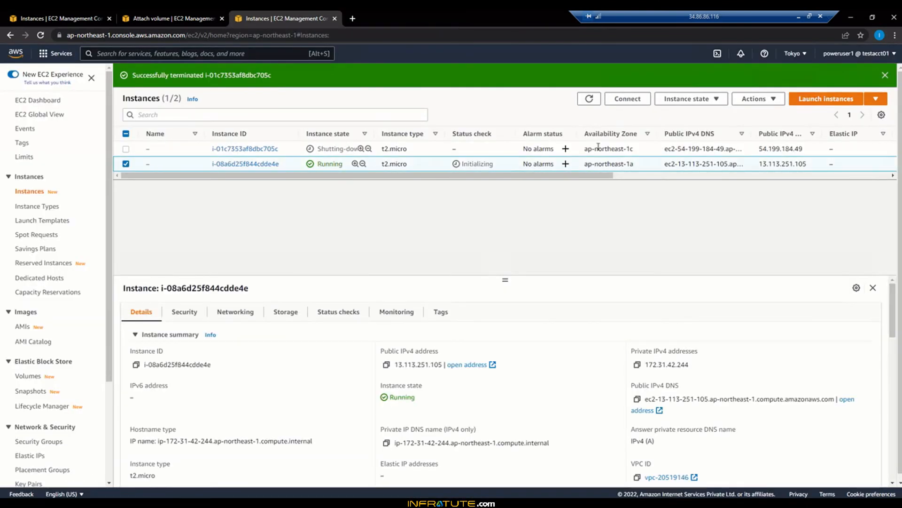
left_click(628, 101)
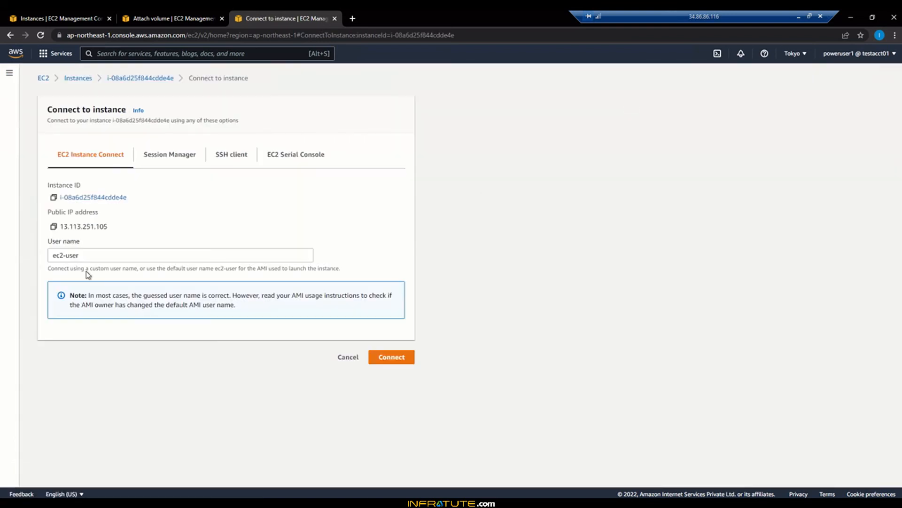
left_click(388, 359)
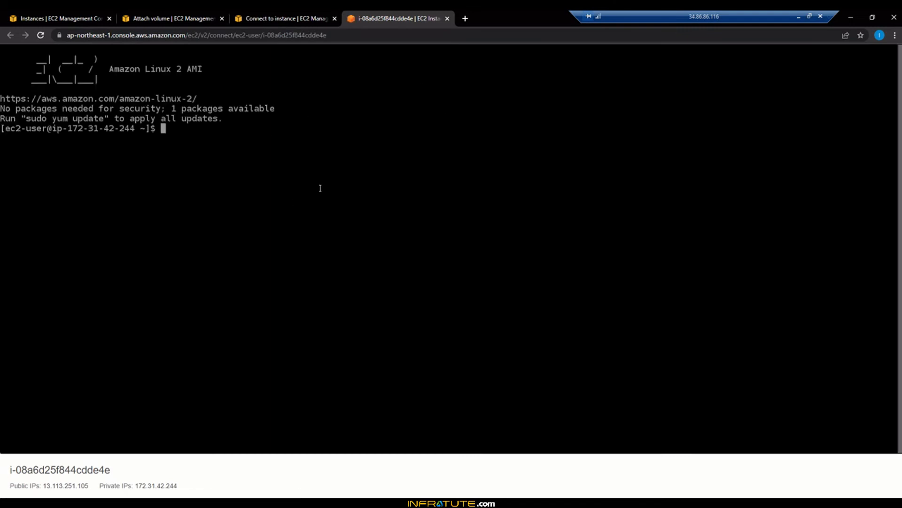
type("sudo -s")
key("Return")
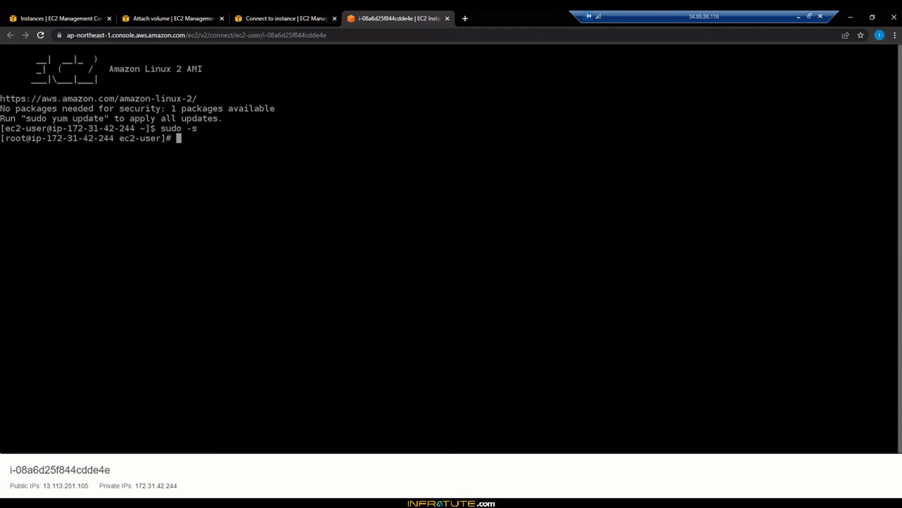
Clear the terminal and list the instance's block devices with lsblk.
type("clear")
key("Return")
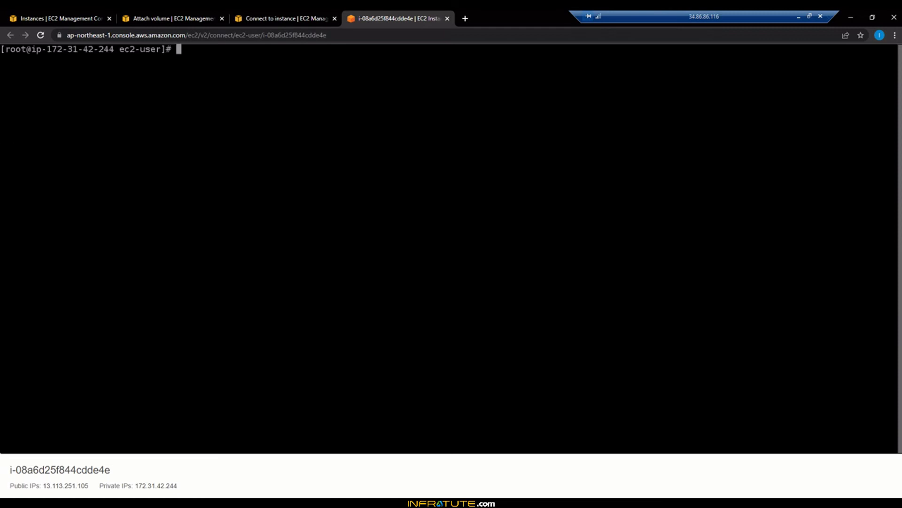
key("Return")
key("Return")
key("Return")
type("ls")
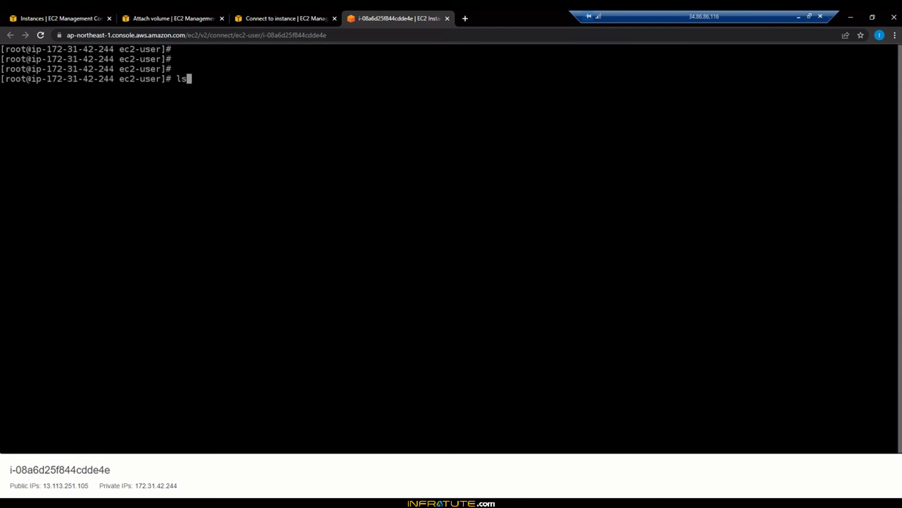
type("blk")
key("Return")
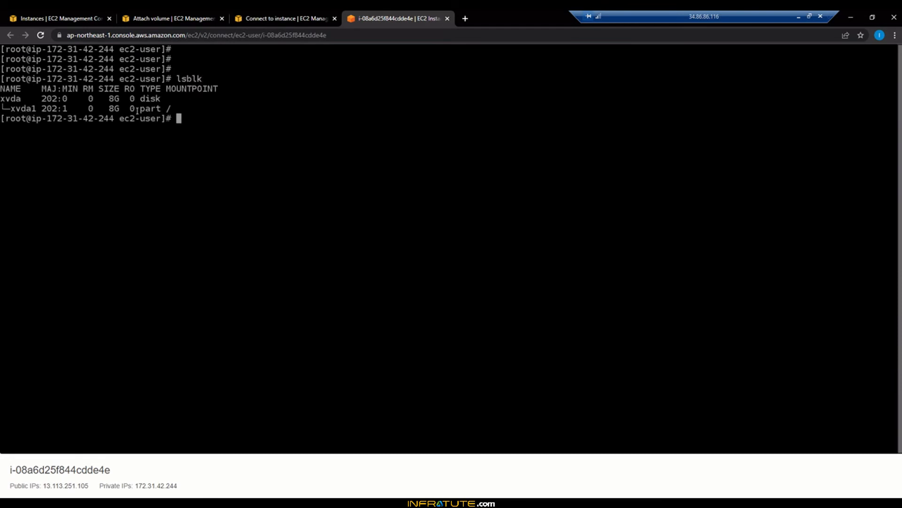
left_click_drag(137, 109, 10, 109)
Refresh the available instances, attach the volume to i-08a6d25f844cdde4e with device name /dev/sdf, and check its volume state.
left_click(168, 17)
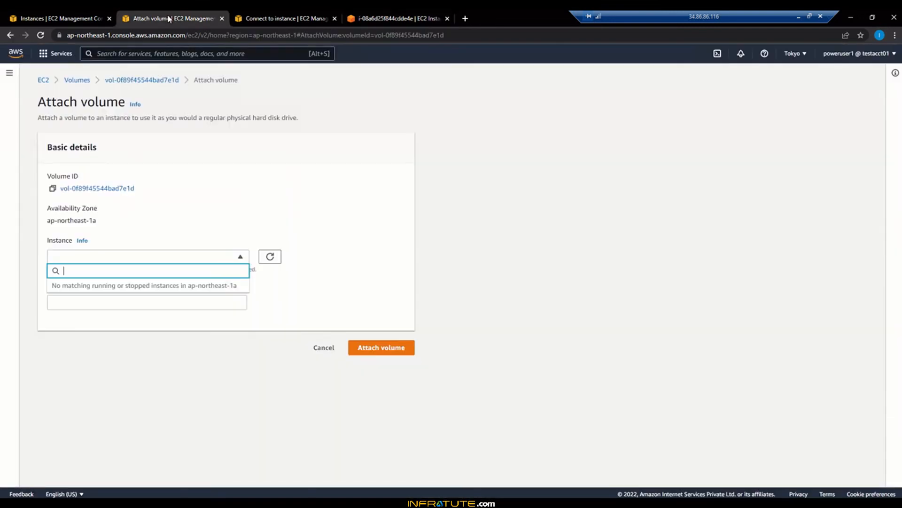
left_click(327, 209)
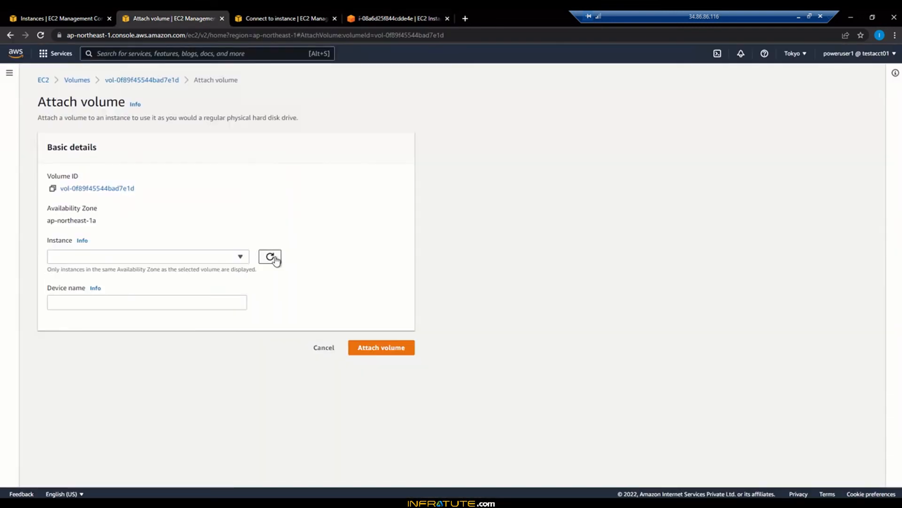
left_click(226, 261)
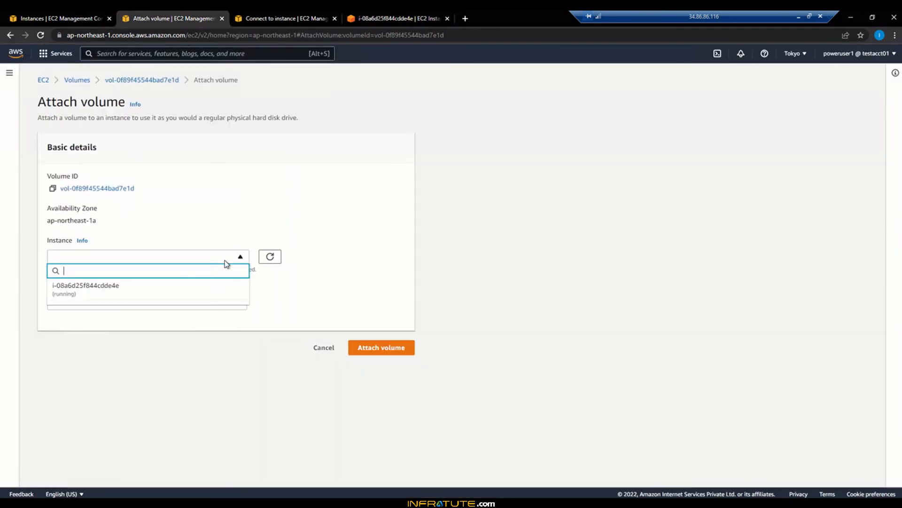
left_click(108, 296)
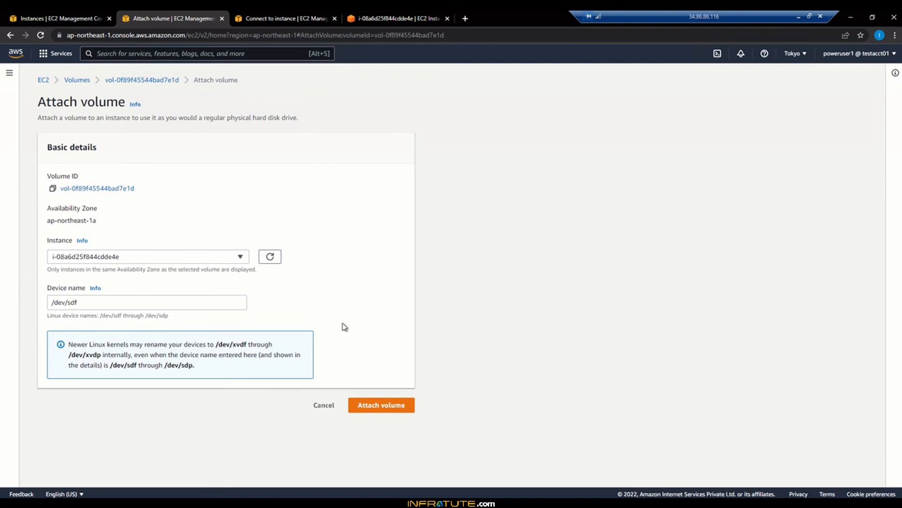
left_click(388, 410)
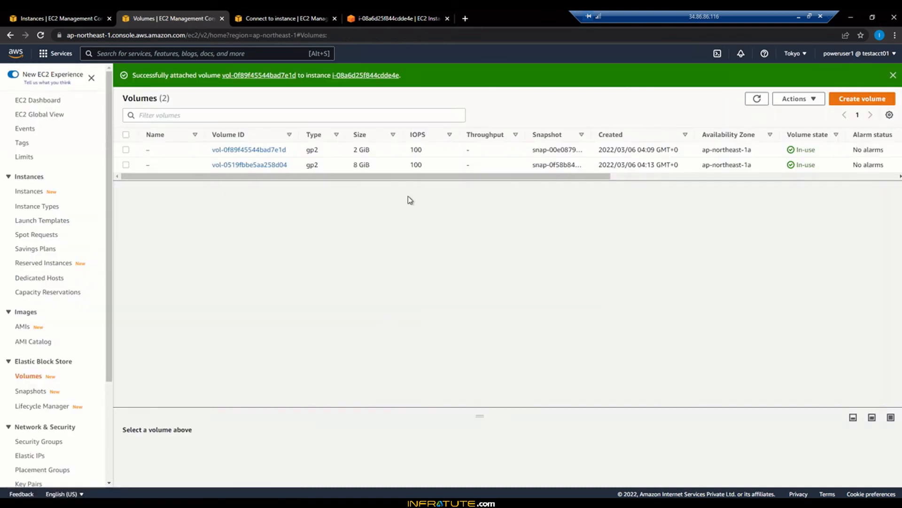
left_click(894, 75)
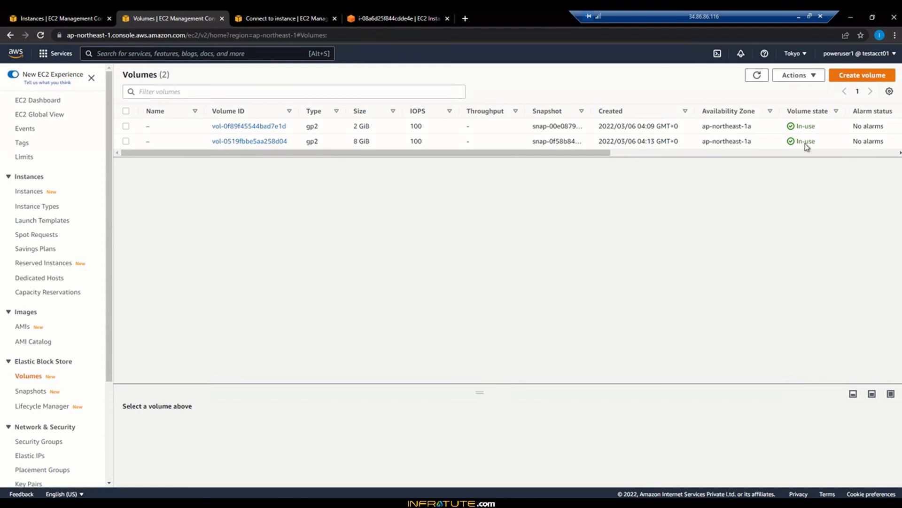
left_click_drag(798, 126, 822, 130)
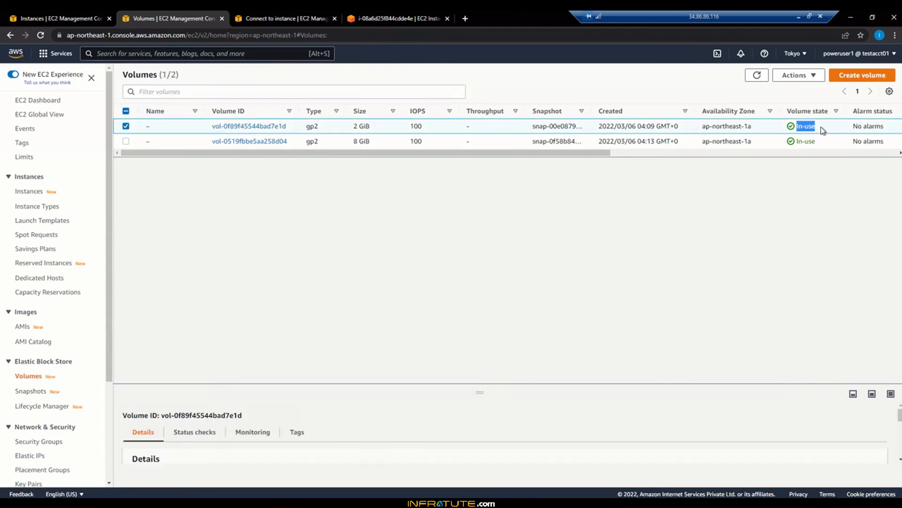
Return to the instance's terminal session and run lsblk again to check for the attached volume.
left_click(395, 17)
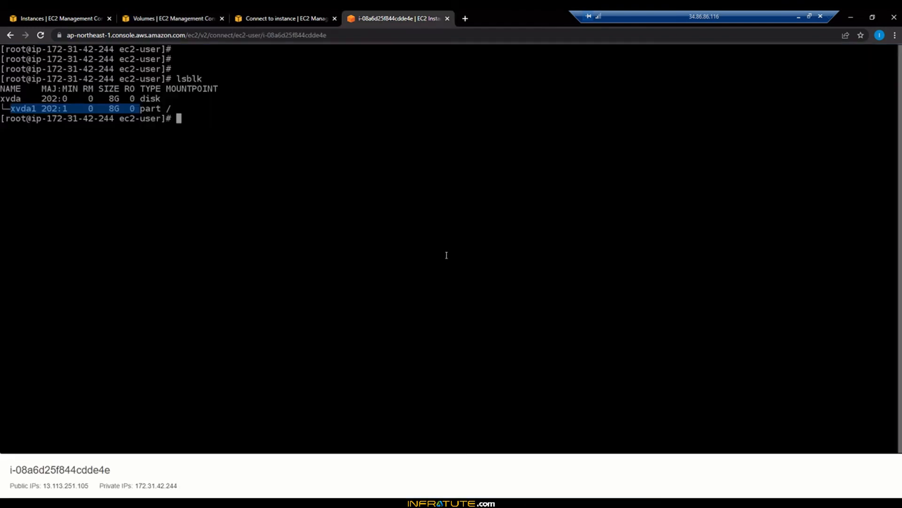
type("lsblk")
key("Return")
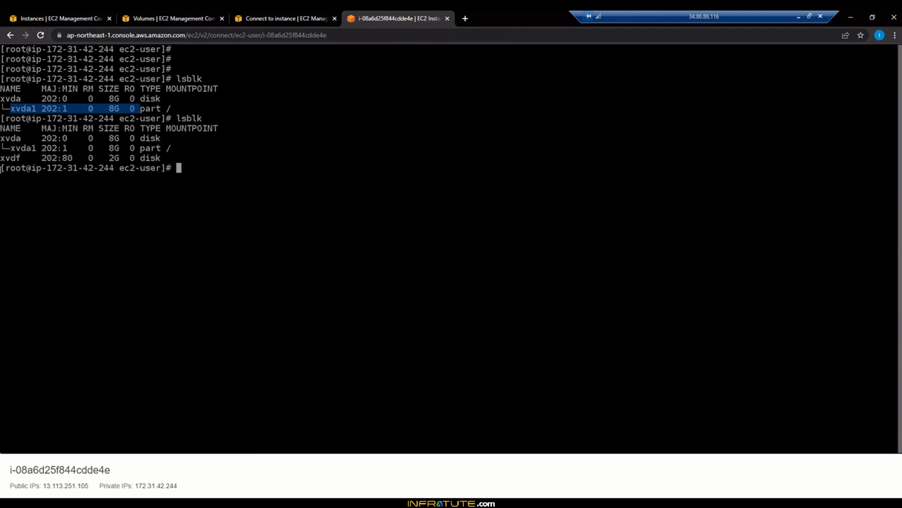
left_click_drag(0, 158, 214, 163)
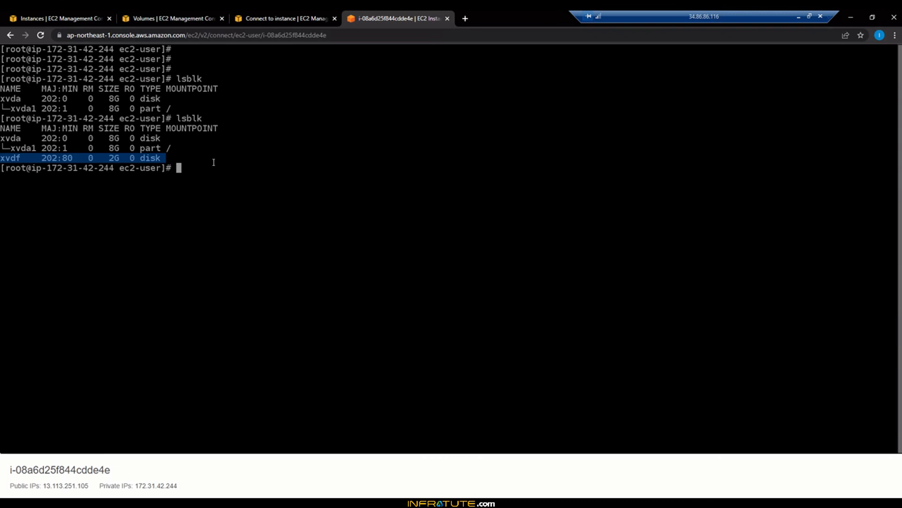
Try to create an XFS filesystem on /dev/xvdf with mkfs, without forcing an overwrite.
type("mkfs -t xfs /dev/xvdf")
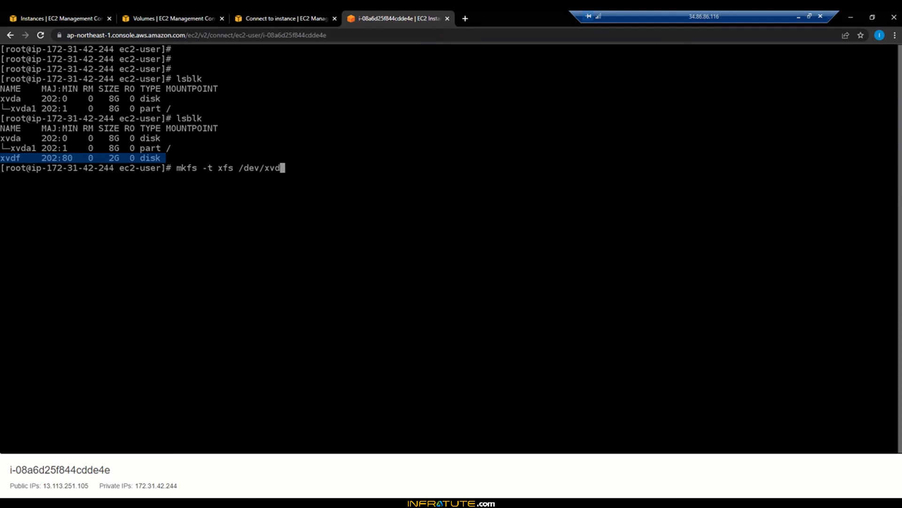
key("Return")
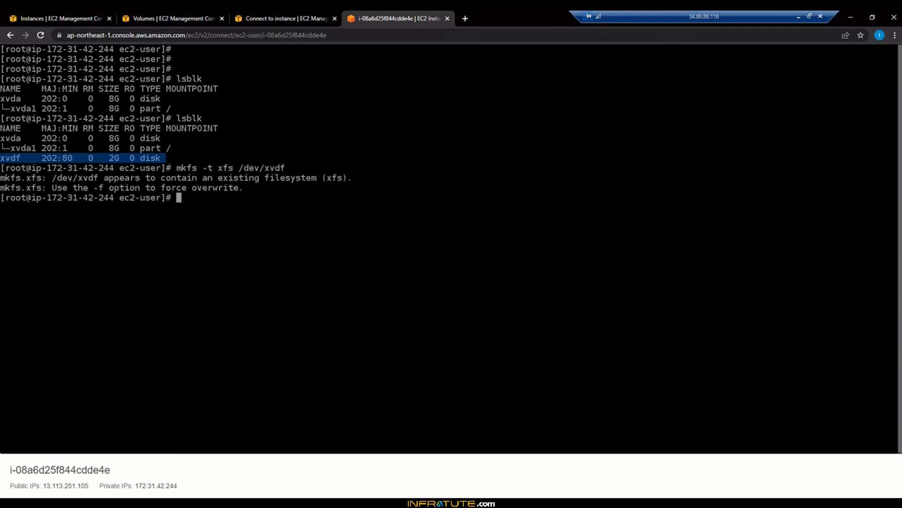
left_click_drag(105, 181, 285, 181)
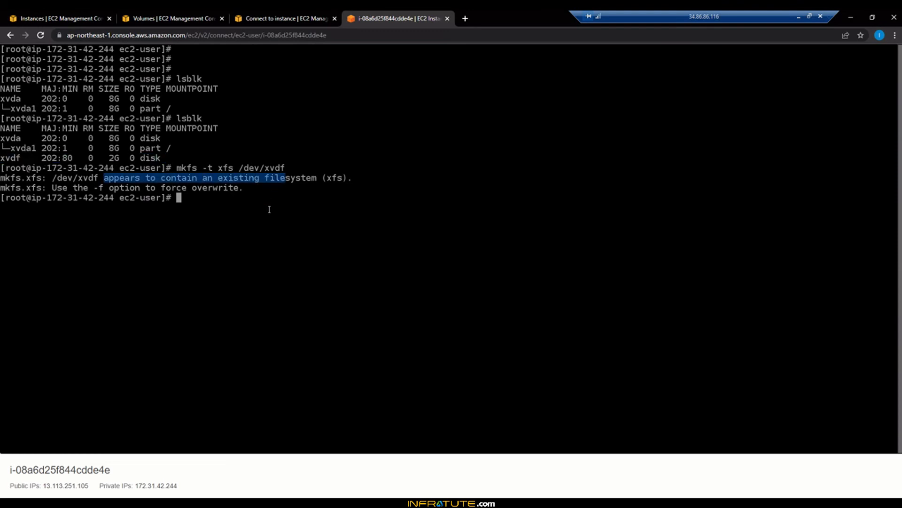
Create the directory /newvol1 and mount /dev/xvdf on it.
type("mkdir /newvol1")
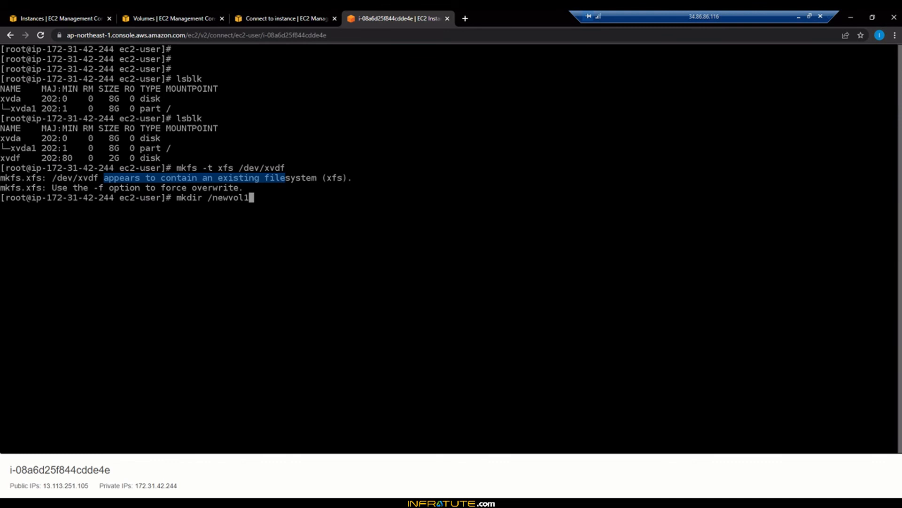
key("Return")
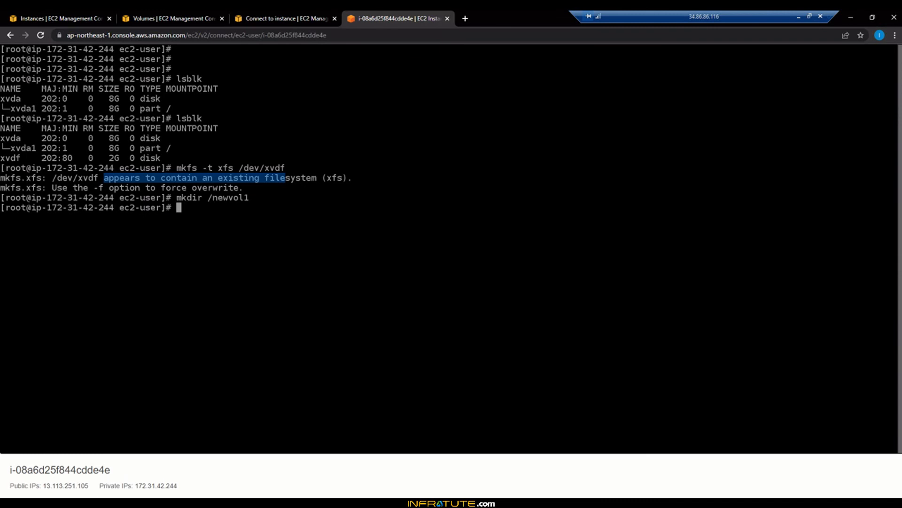
type("mount /dev/xvdf ")
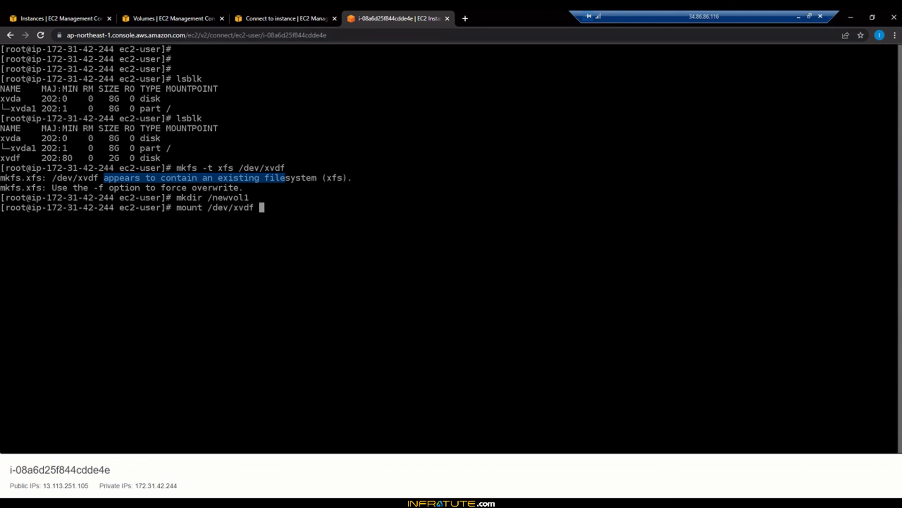
type("/newvol1")
key("Return")
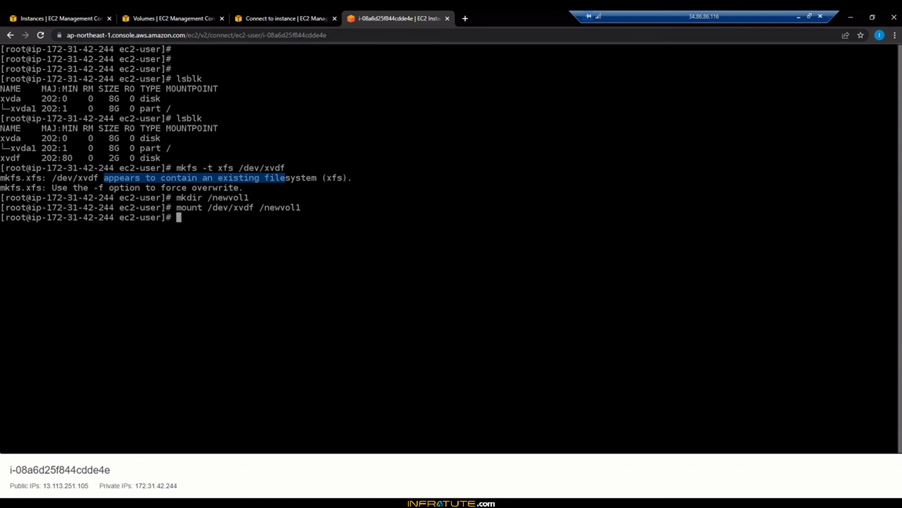
Change into /newvol1 and list its files in long format, sorted by reverse modification time, with ls -lrt.
type("cd /new")
key("Tab")
key("Return")
type("ls -lrt")
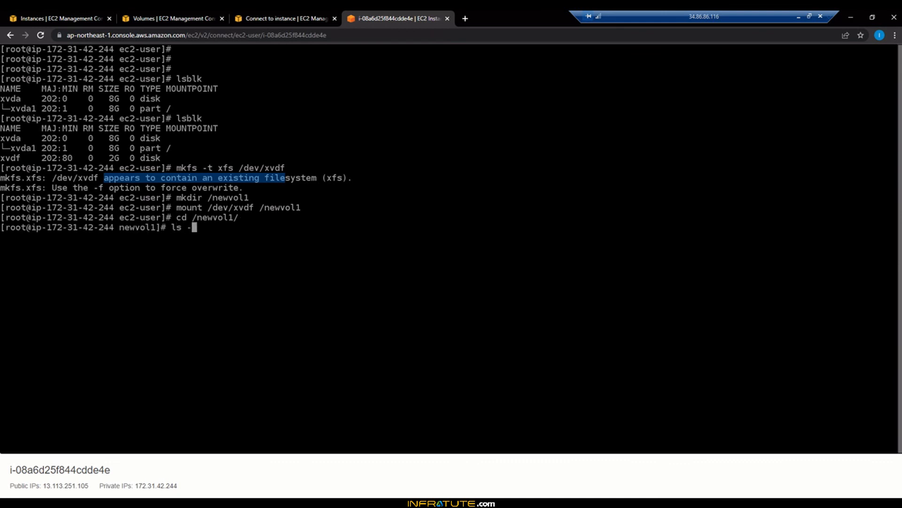
key("Return")
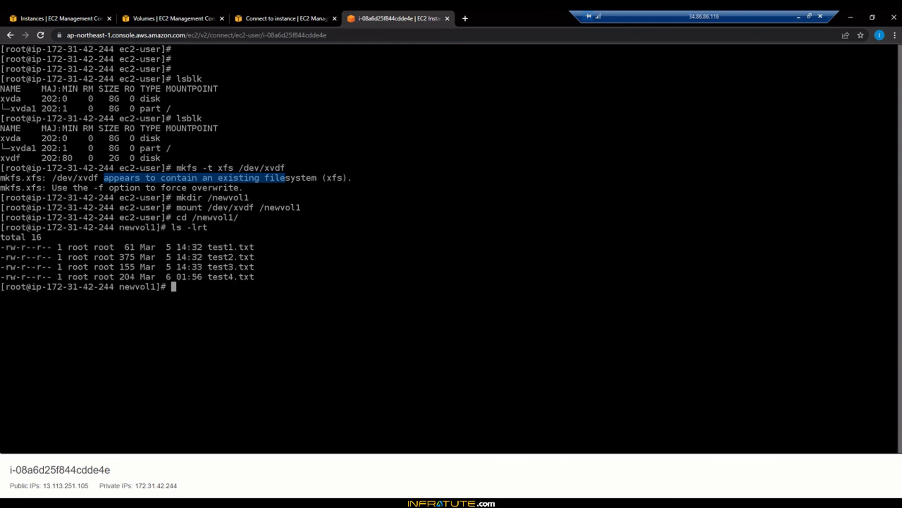